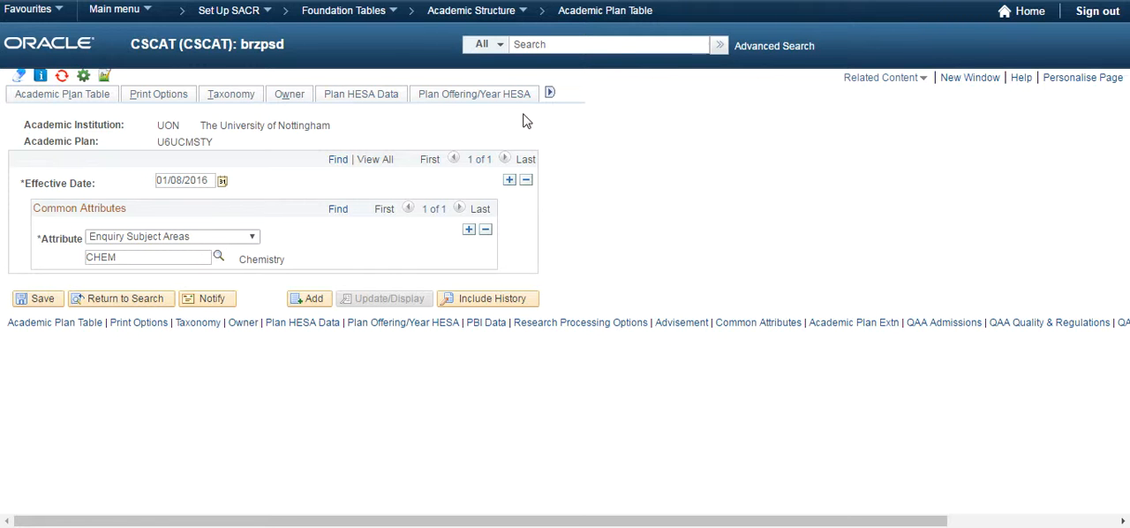
Open the Academic Plan Extn page for the chemistry academic plan
left_click(552, 95)
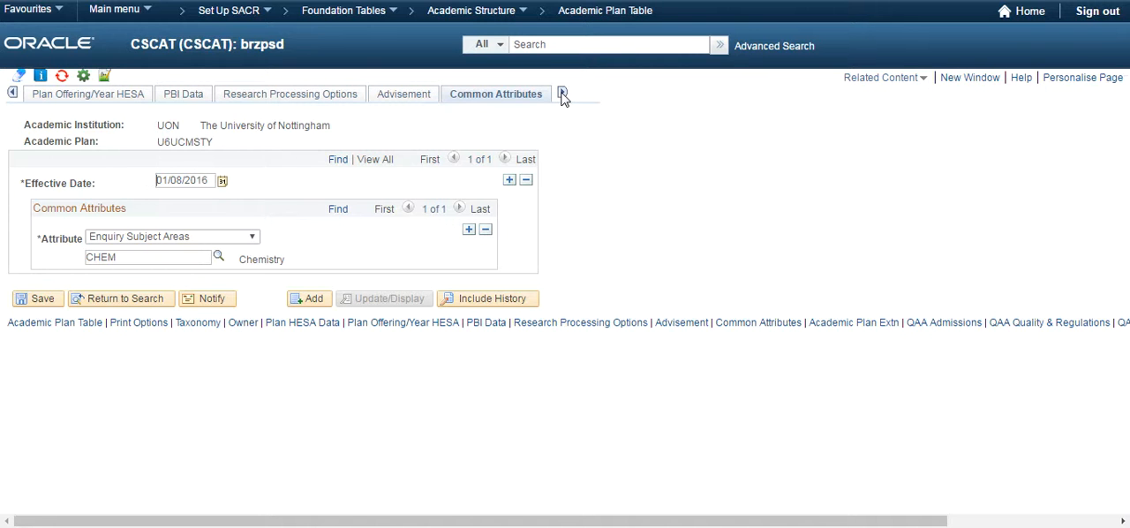
left_click(562, 95)
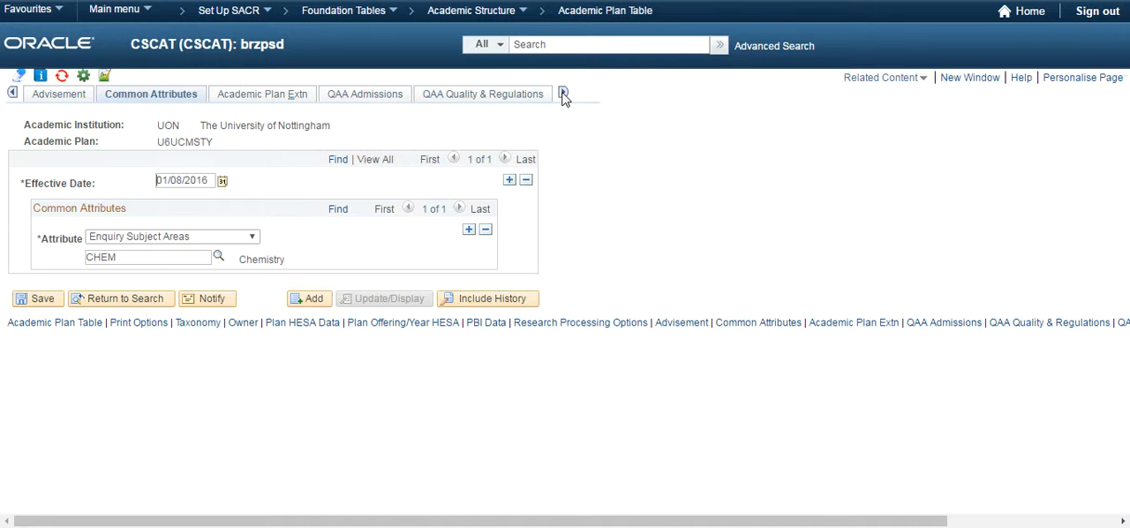
left_click(282, 102)
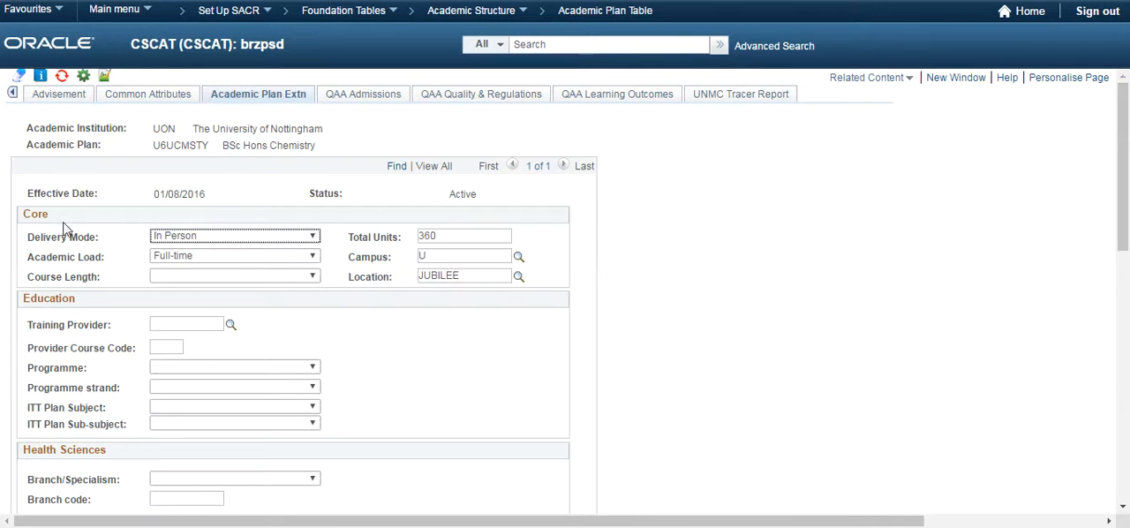
Examine the available choices for Delivery Mode, Academic Load, Course Length and Location in the Core section, leaving the values as they are
left_click(189, 238)
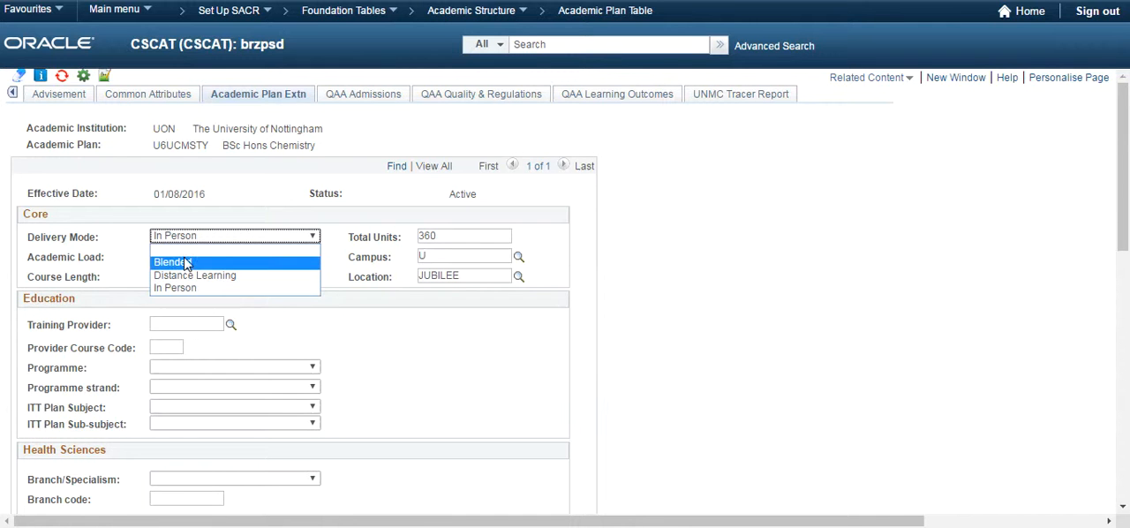
left_click(138, 243)
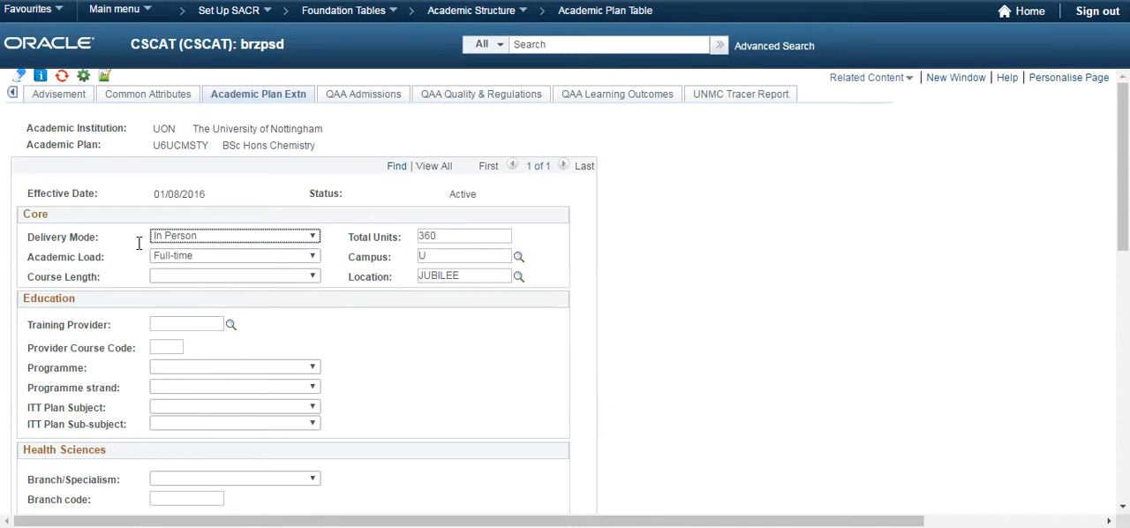
left_click(194, 256)
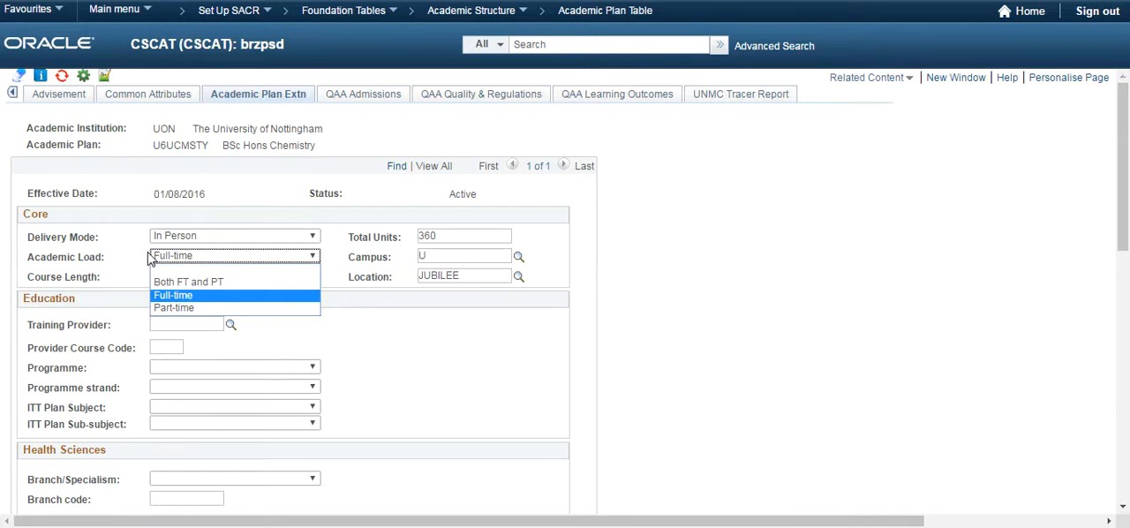
left_click(193, 257)
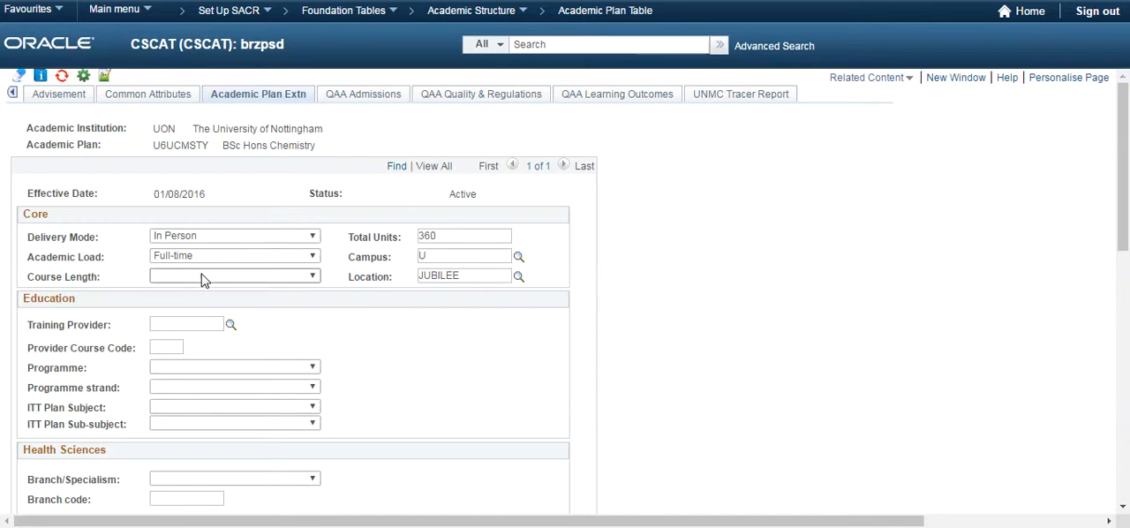
left_click(312, 278)
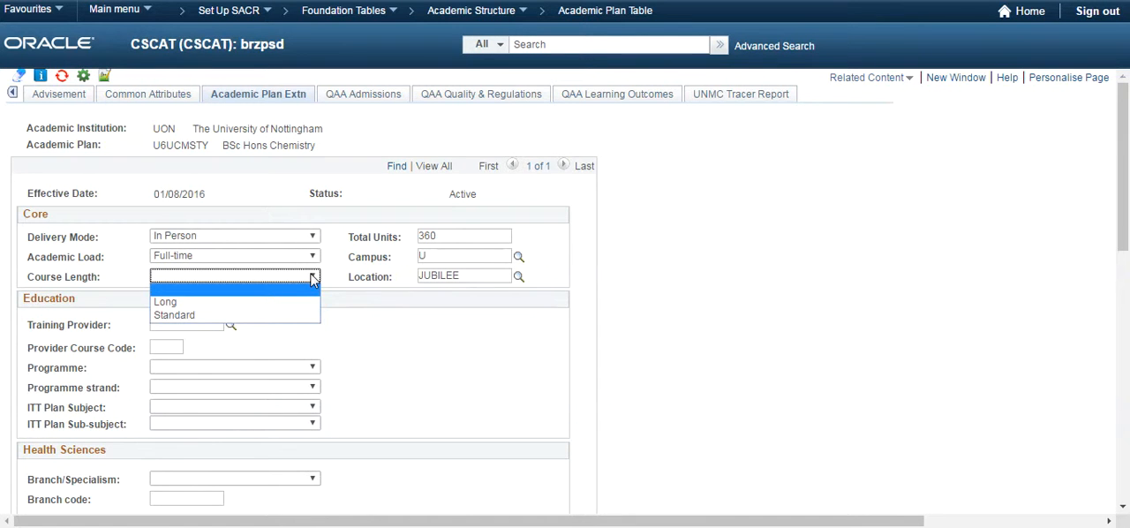
left_click(311, 279)
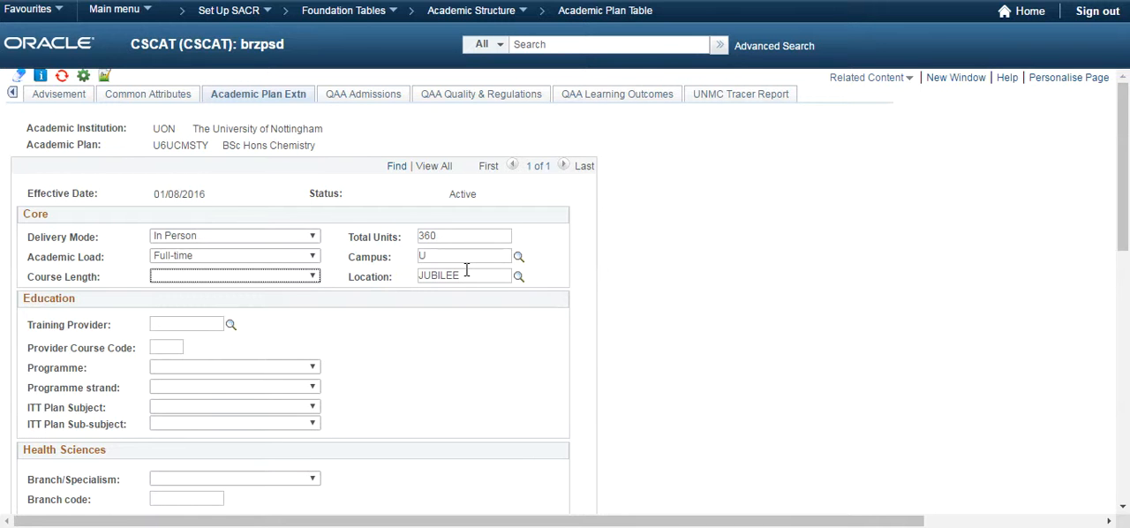
left_click(519, 277)
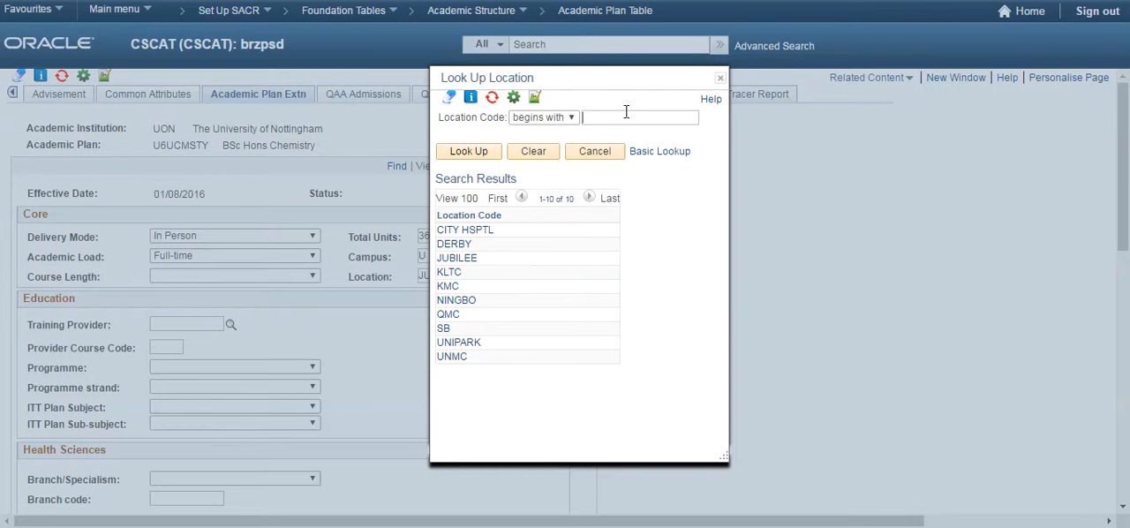
left_click(720, 79)
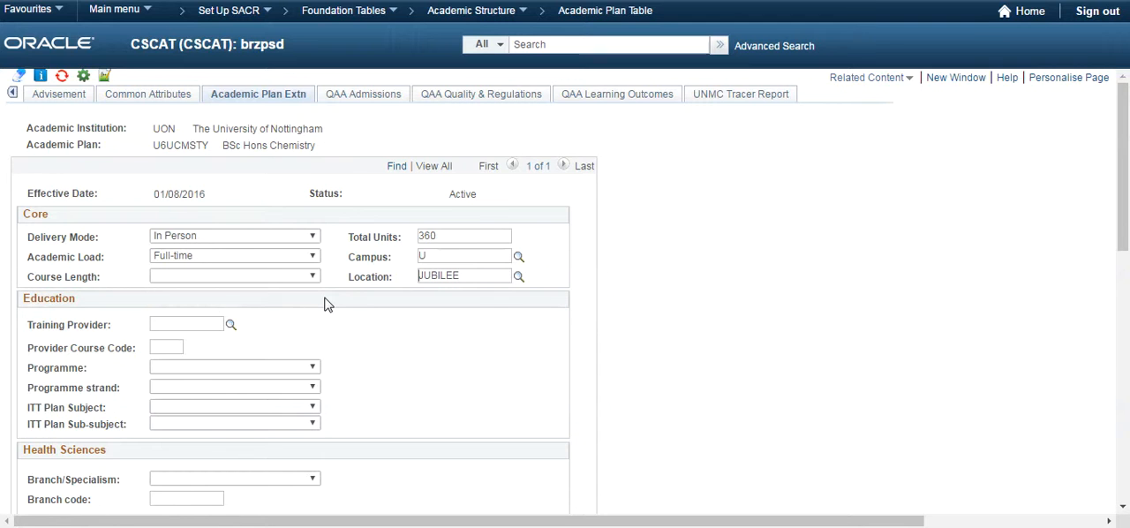
Examine the Education section's choices for Programme, Programme strand, ITT Plan Subject and ITT Plan Sub-subject without selecting any
scroll(326, 304, "down", 2)
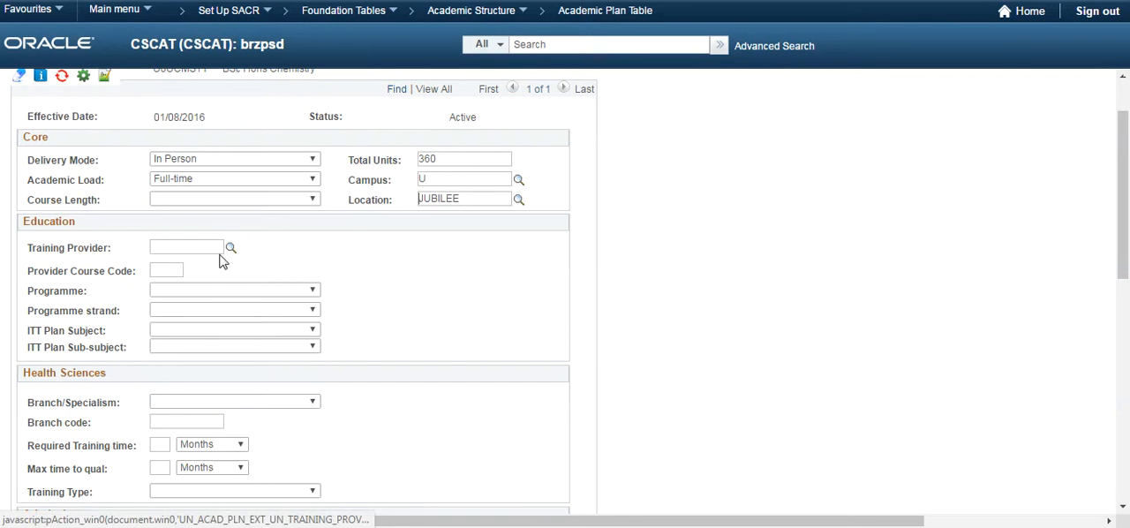
left_click(201, 293)
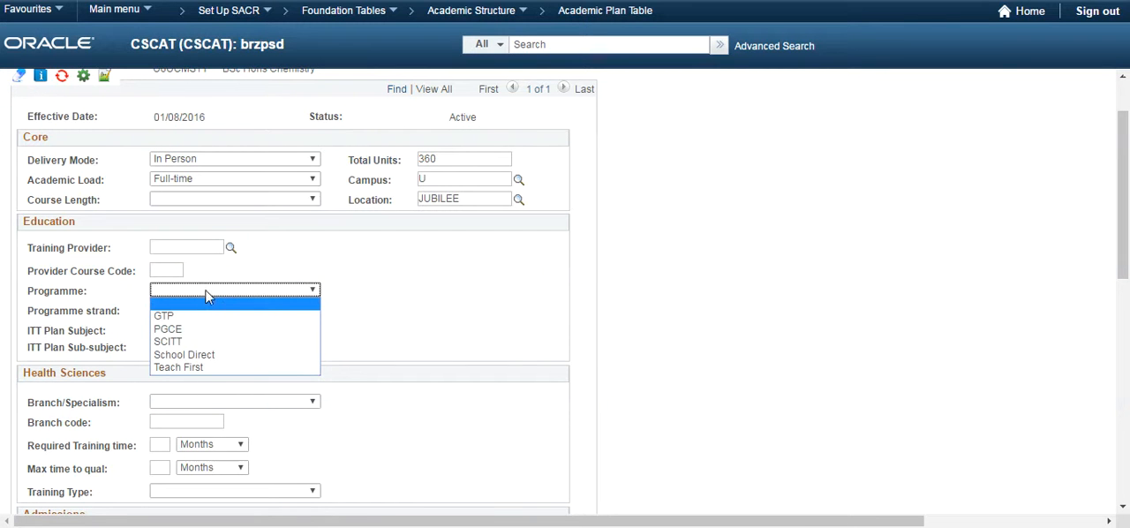
left_click(341, 320)
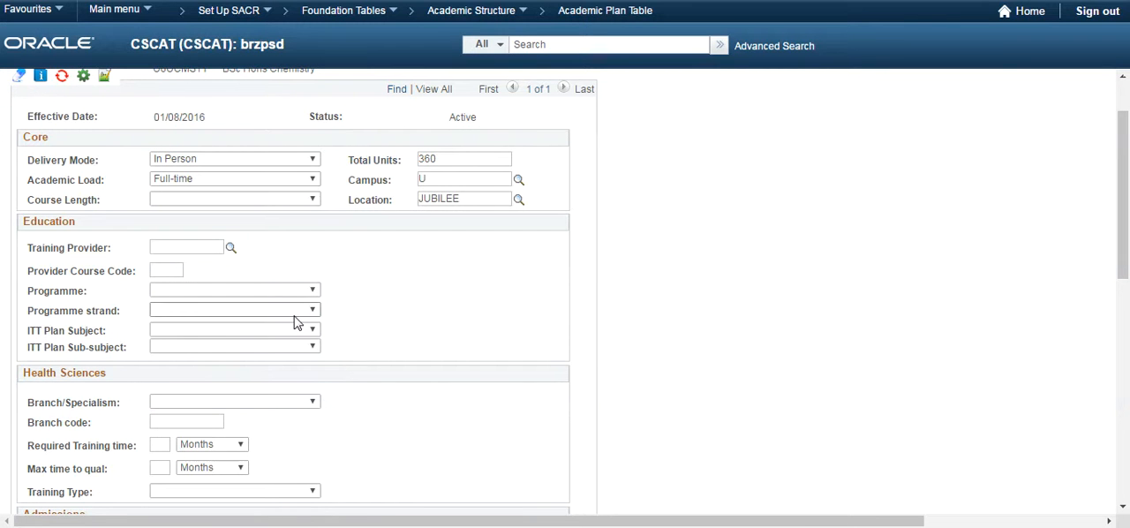
left_click(294, 313)
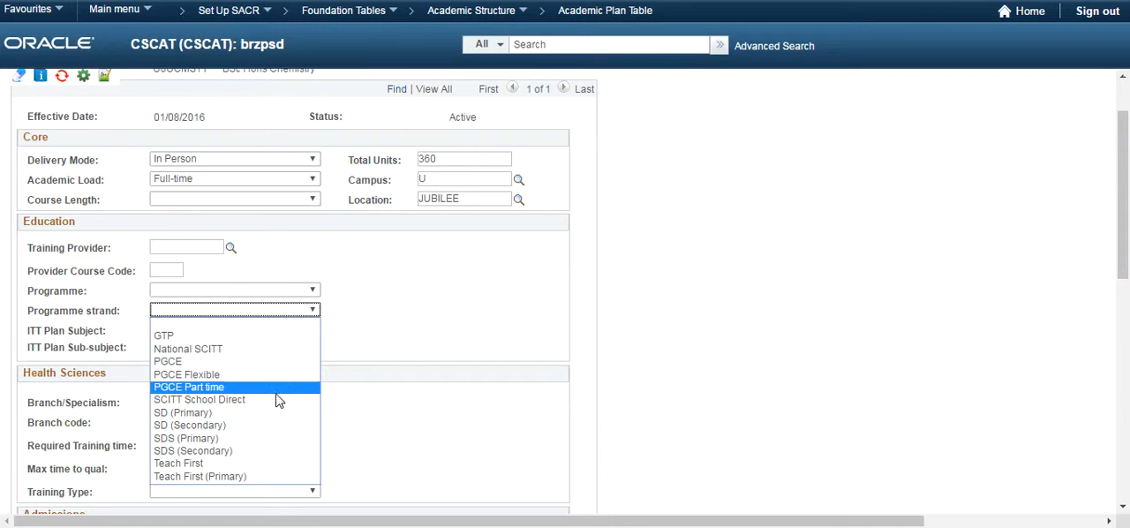
left_click(374, 350)
left_click(298, 334)
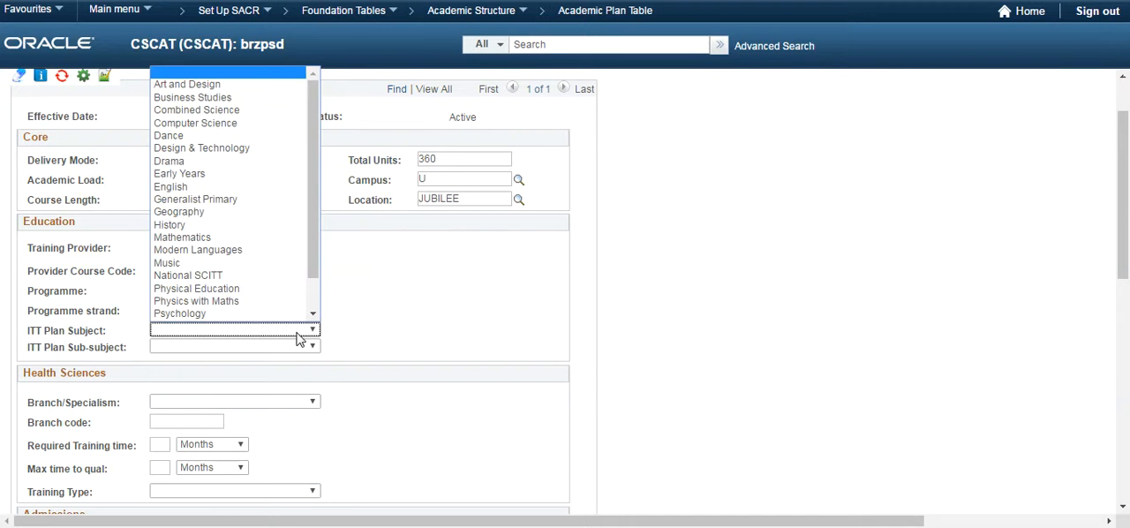
left_click(298, 336)
left_click(291, 348)
left_click(290, 346)
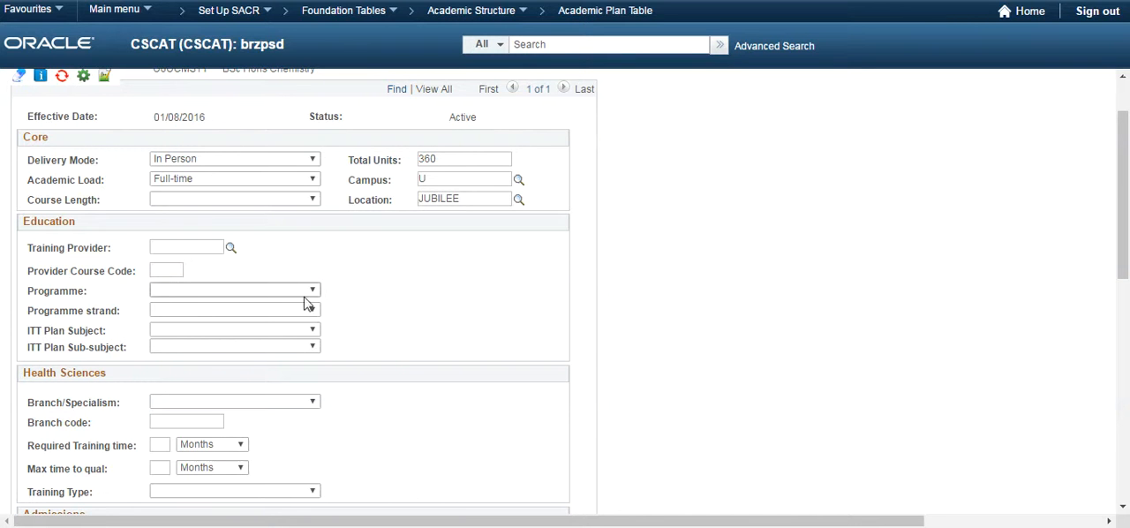
Examine the Branch/Specialism and Training Type choices in the Health Sciences section without selecting any
scroll(371, 331, "down", 3)
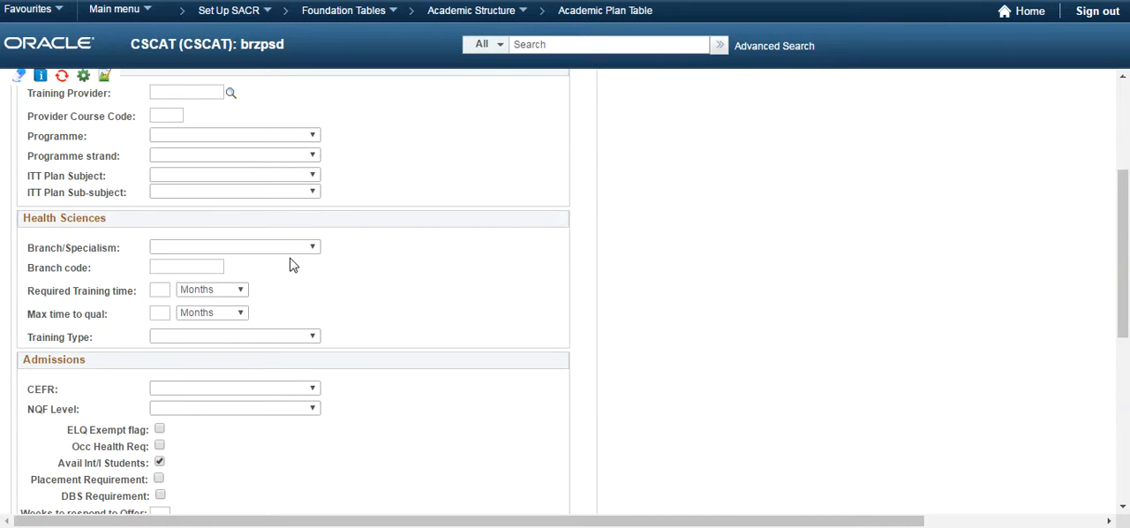
left_click(285, 252)
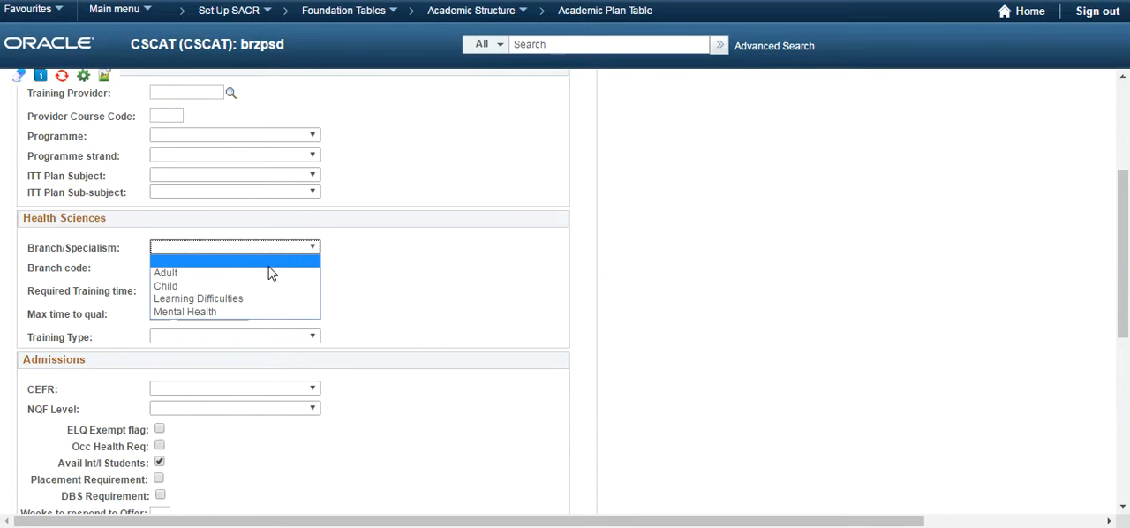
left_click(361, 272)
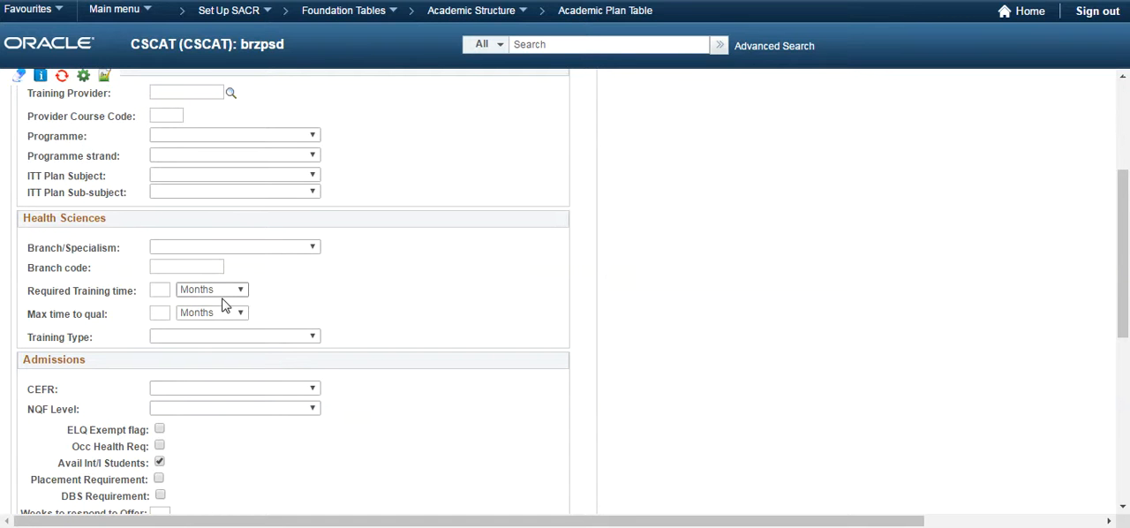
left_click(216, 334)
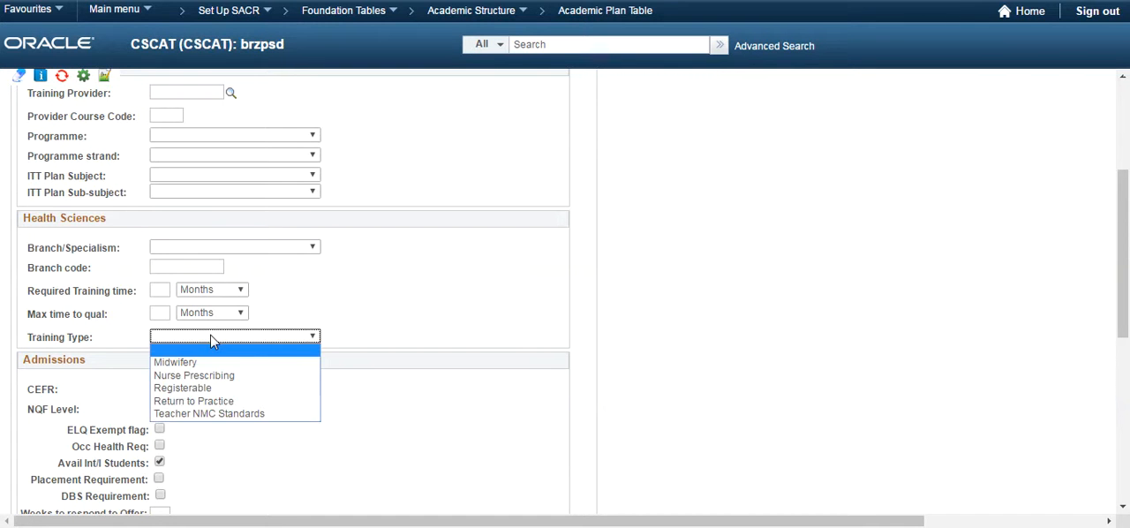
left_click(212, 339)
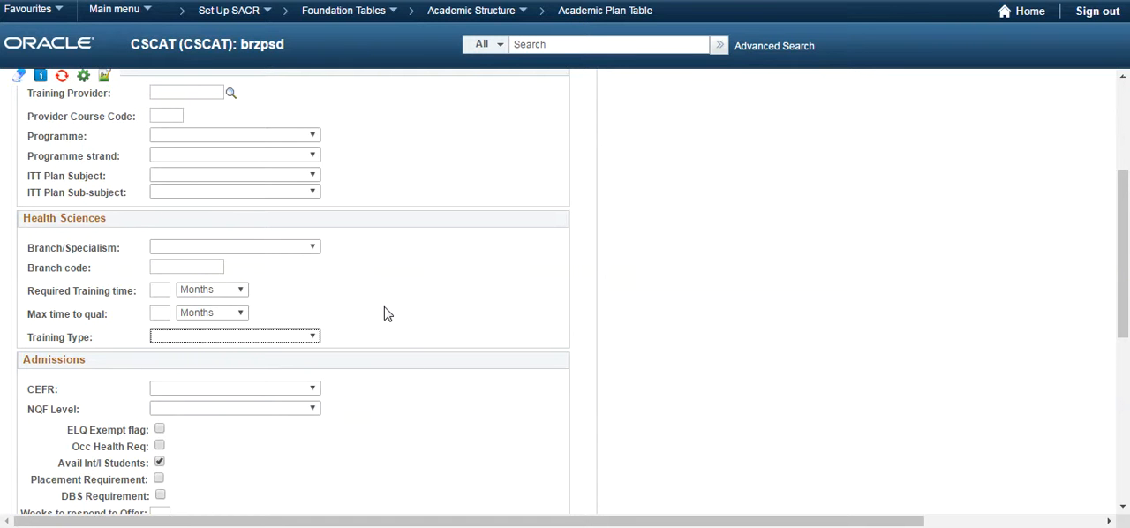
Examine the NQF Level and CEFR choices in the Admissions section, and review the CELE and Partnerships sections below it
scroll(394, 330, "down", 2)
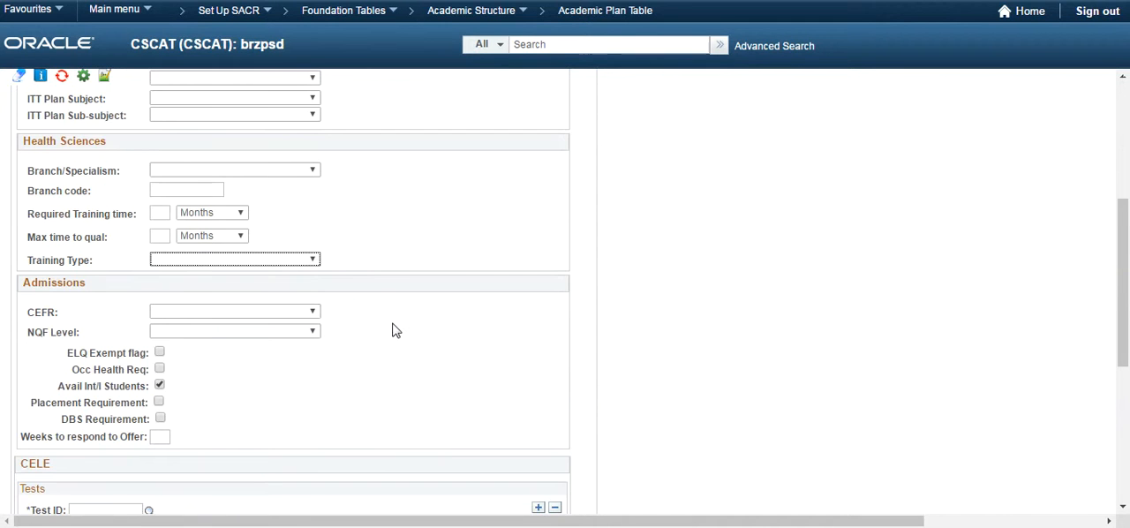
scroll(393, 330, "down", 2)
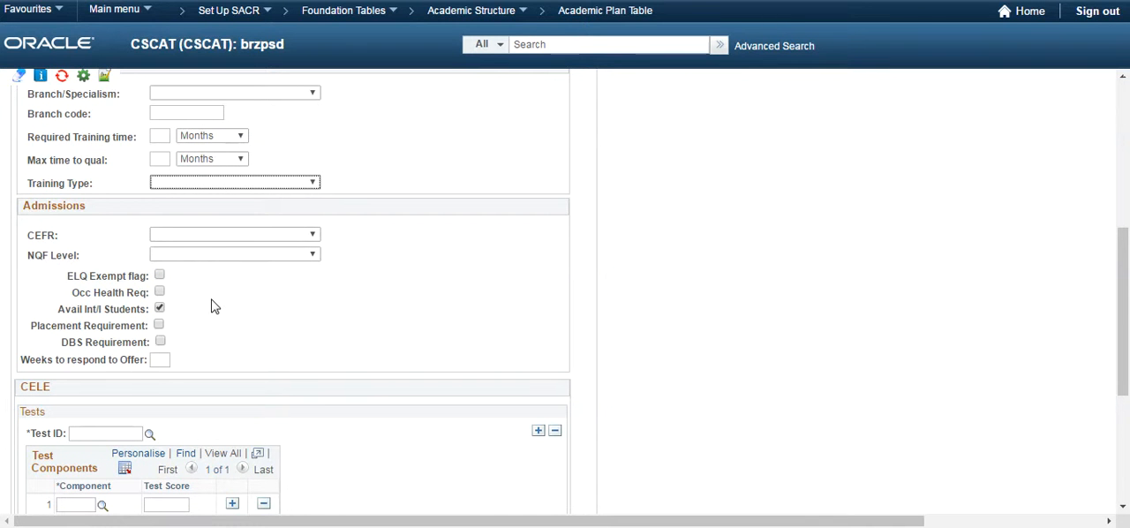
left_click(215, 258)
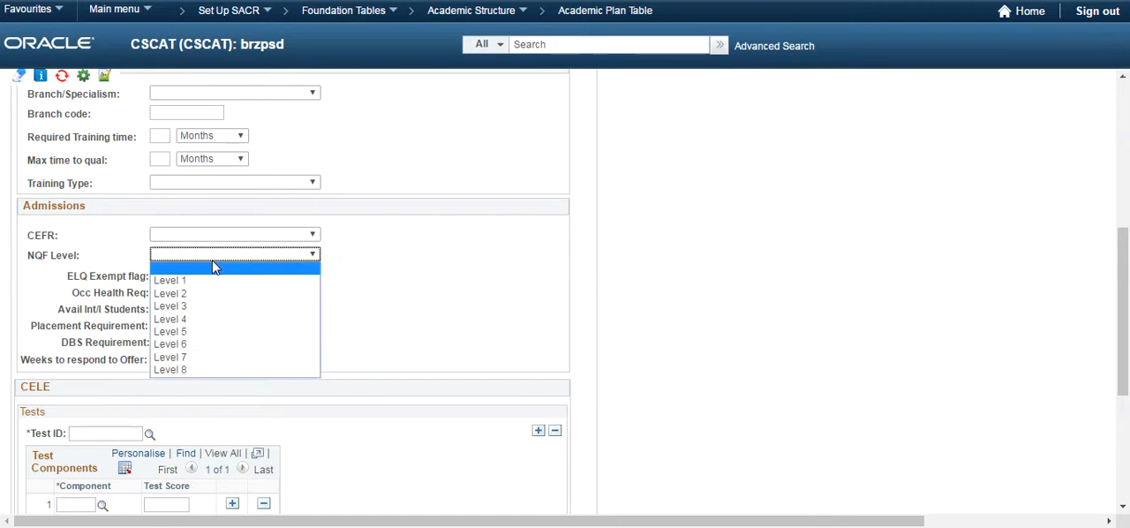
left_click(215, 266)
left_click(214, 236)
left_click(211, 243)
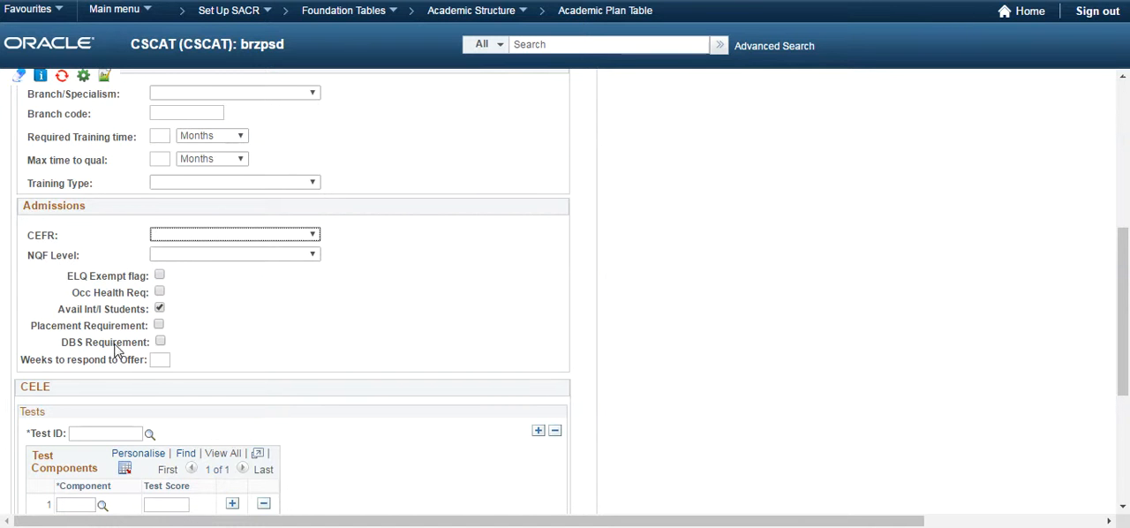
left_click(227, 340)
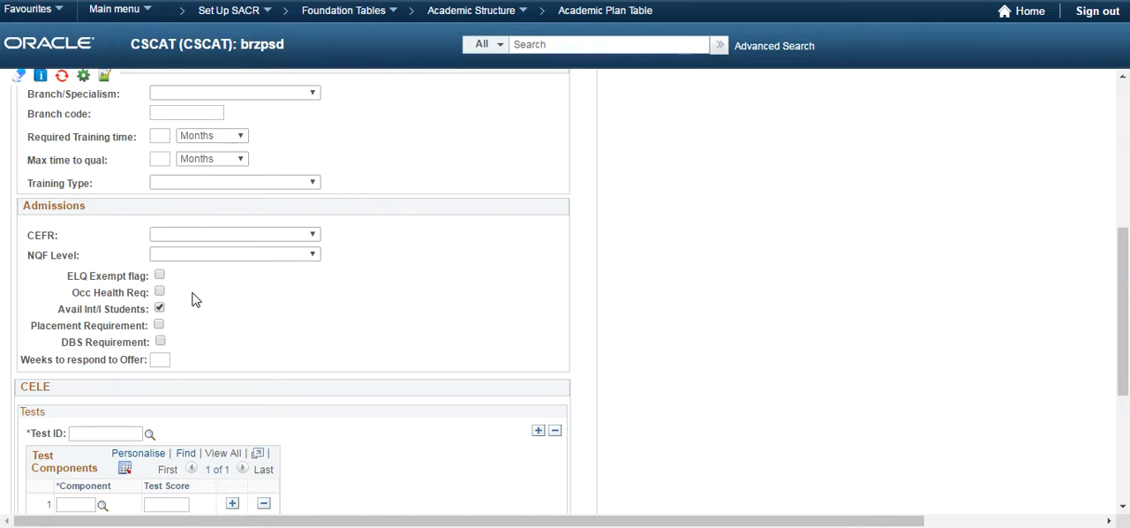
scroll(269, 315, "down", 5)
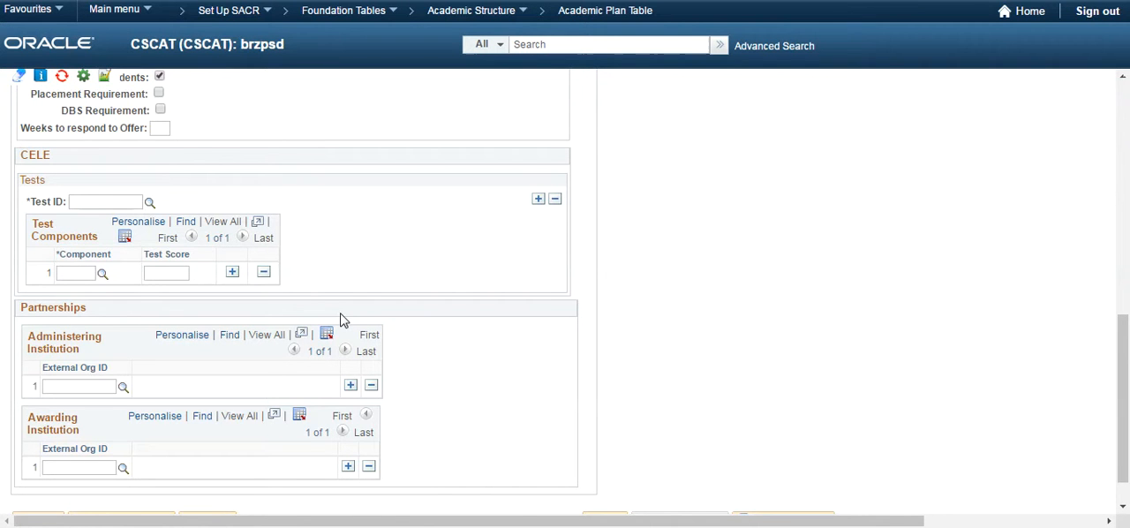
scroll(343, 320, "up", 10)
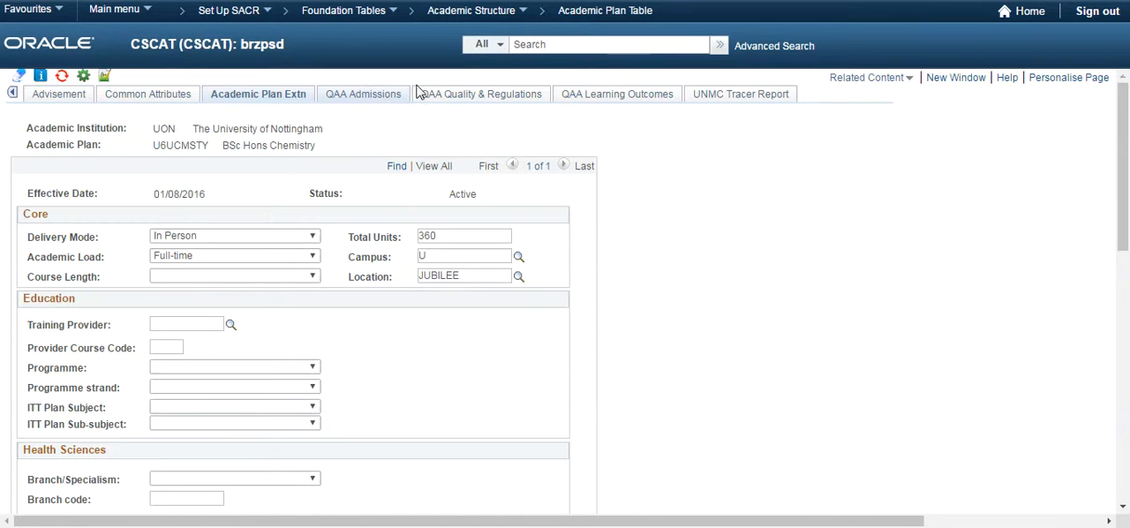
Open the QAA Admissions page and examine the Fee Status lookup values and the Predicted/Achieved choices under Grade Requirements
left_click(368, 100)
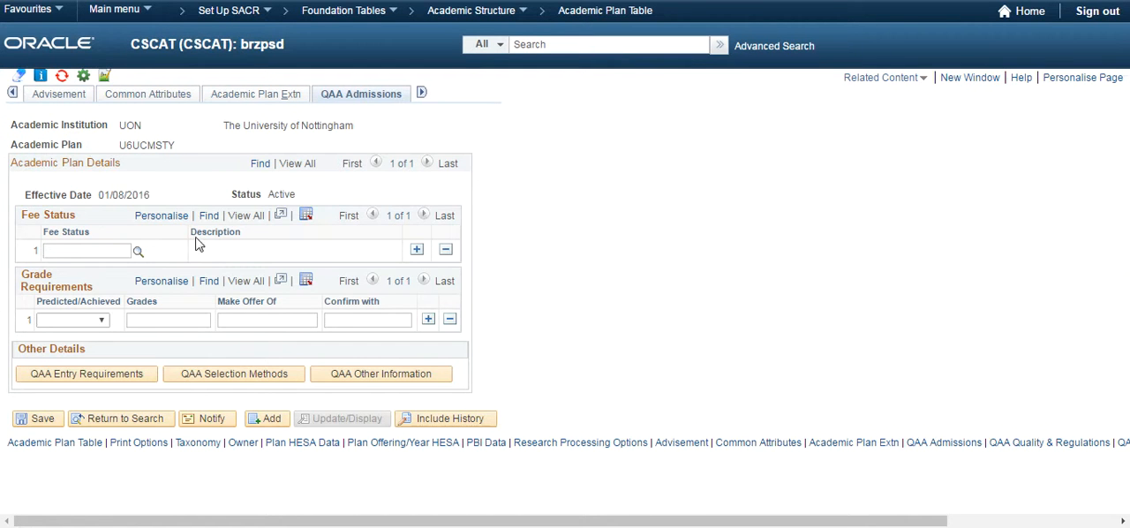
left_click(138, 253)
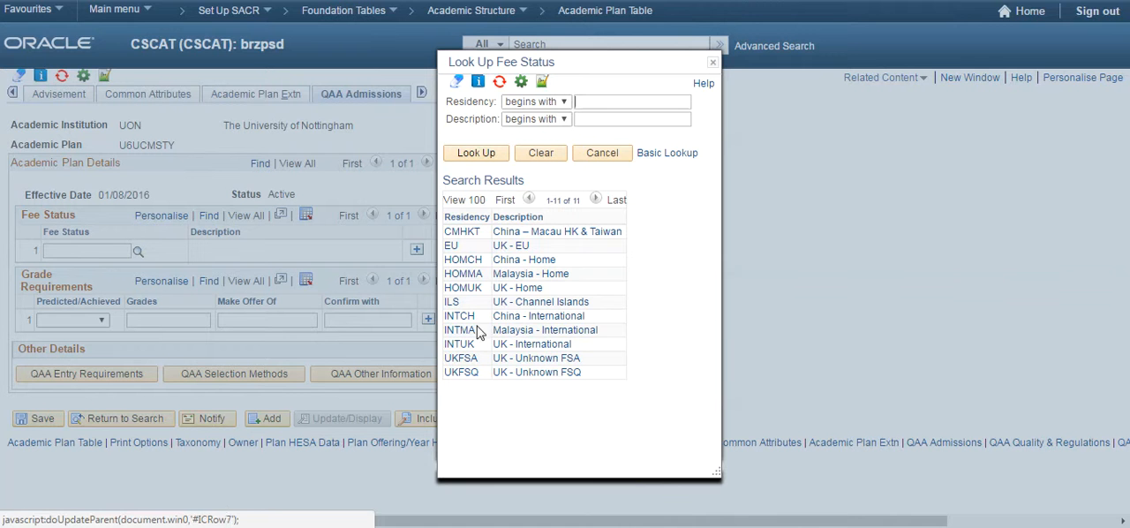
left_click(712, 62)
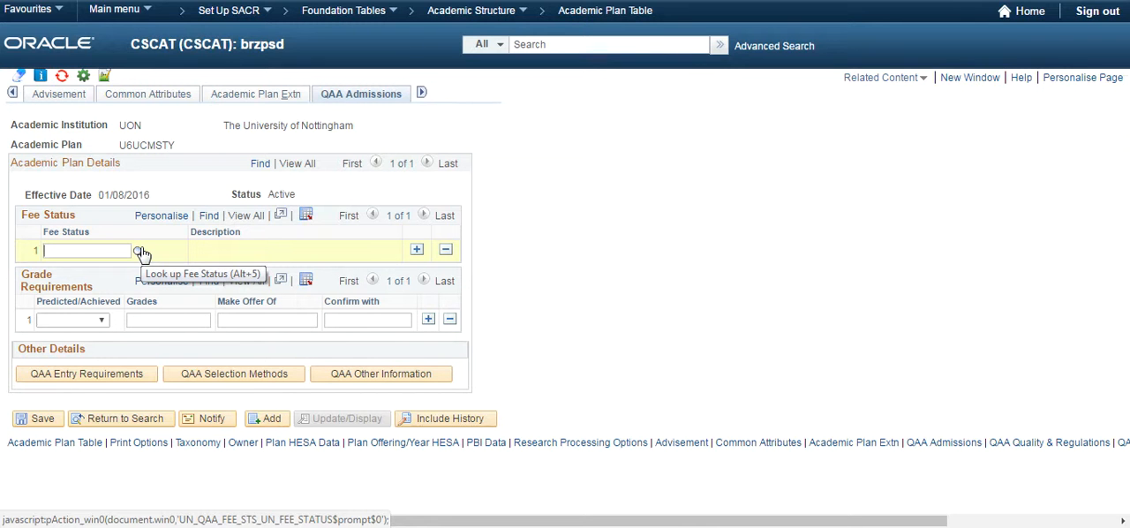
left_click(97, 323)
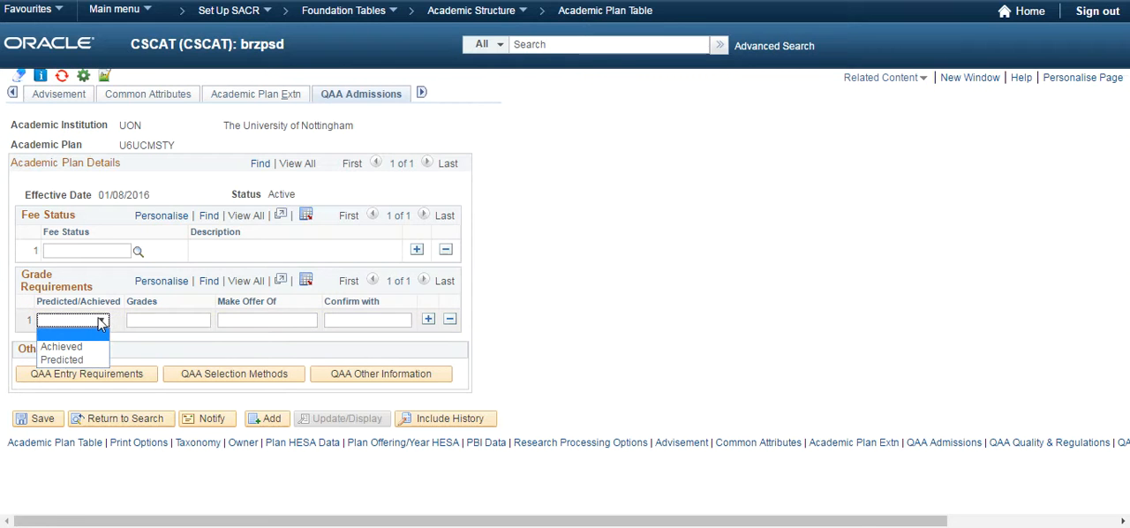
left_click(100, 324)
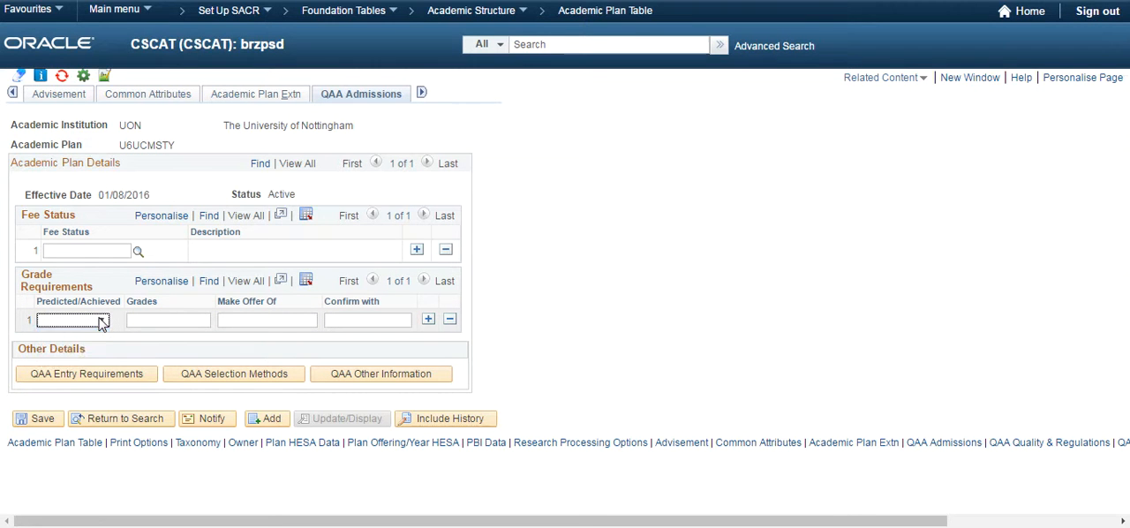
left_click(100, 323)
left_click(100, 323)
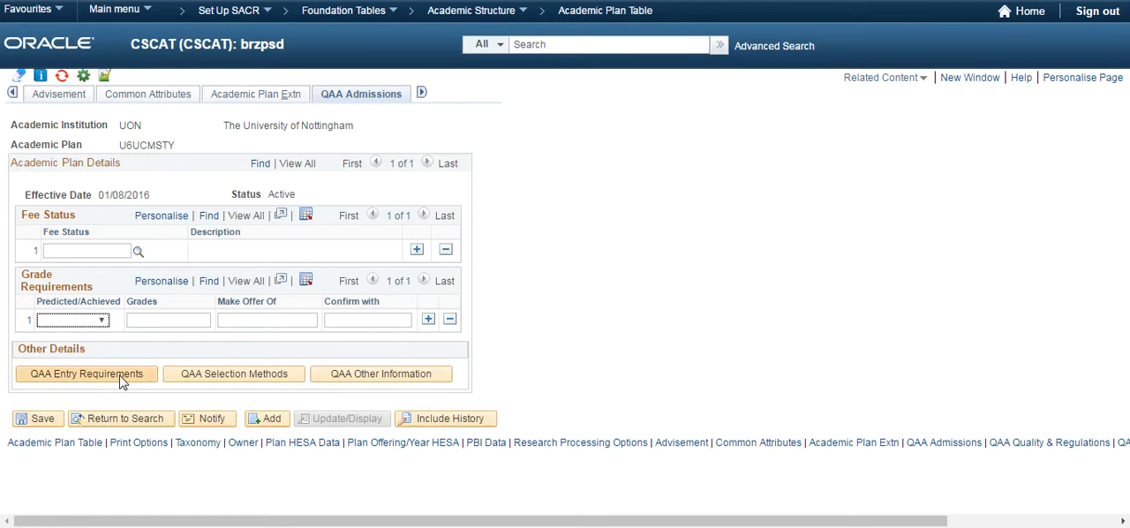
Review the QAA Selection Methods options and the QAA Entry Requirements fields, cancelling out of each page without changes
left_click(200, 375)
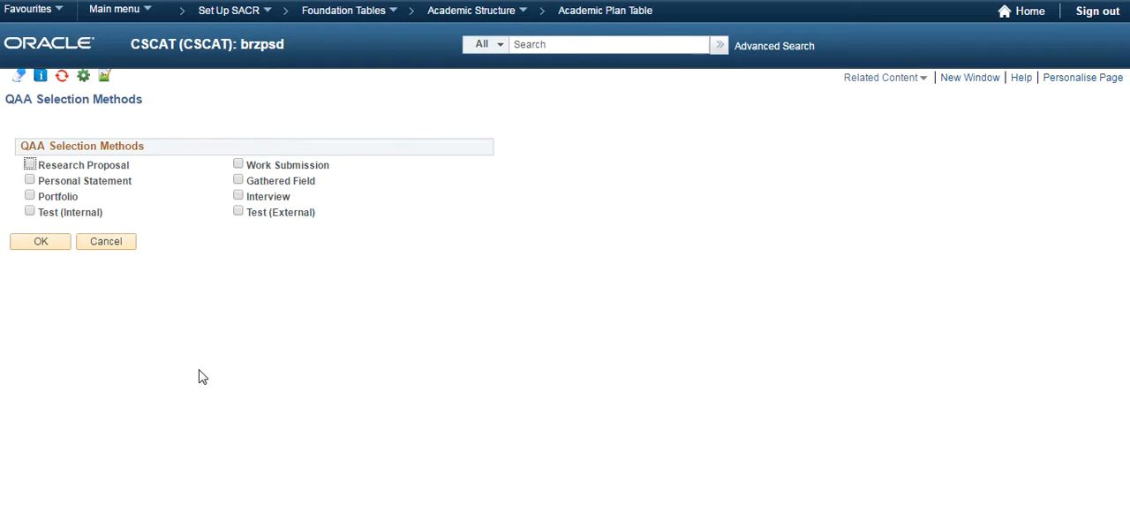
left_click(110, 245)
left_click(81, 375)
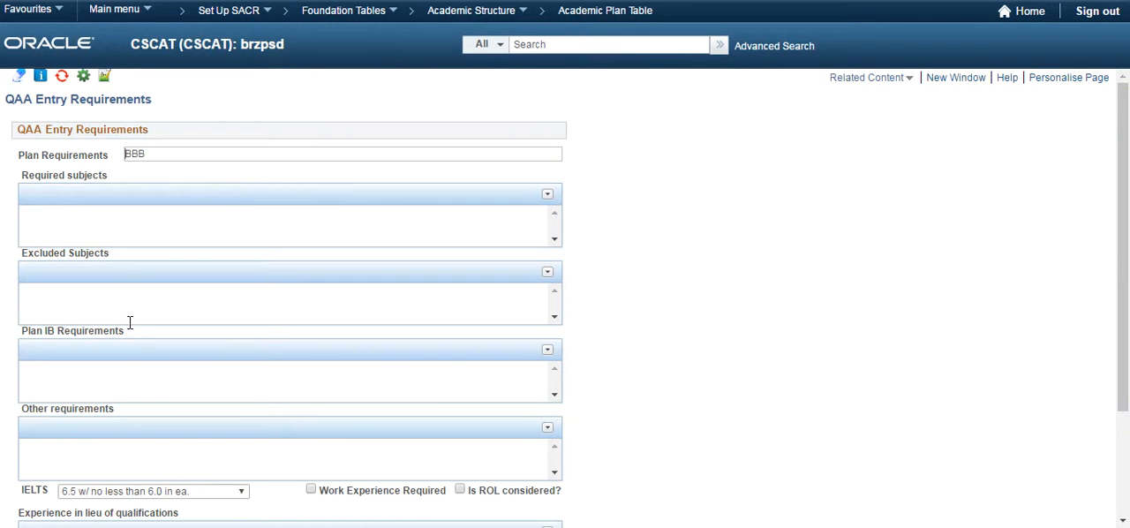
scroll(130, 322, "down", 2)
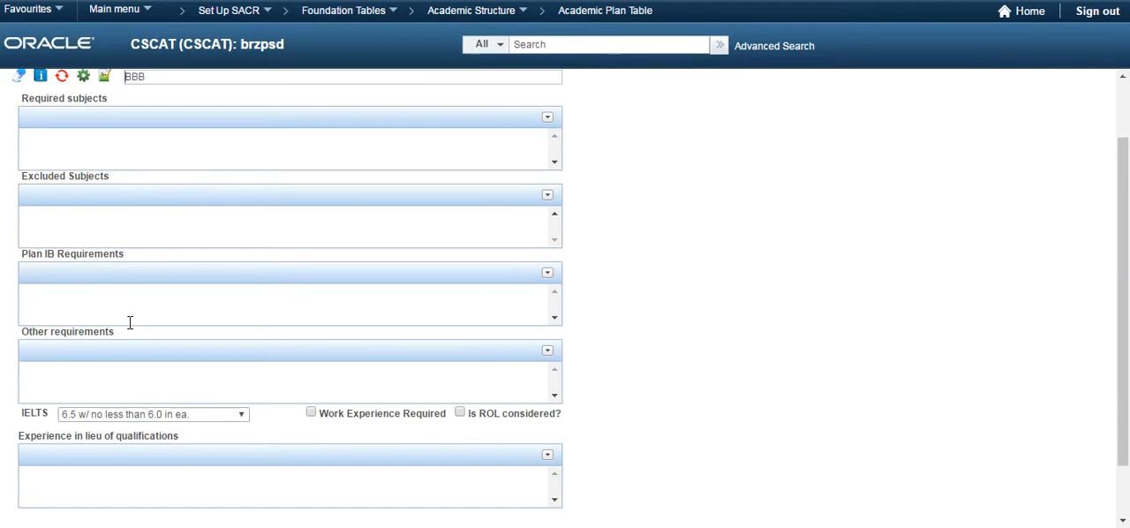
scroll(130, 323, "down", 2)
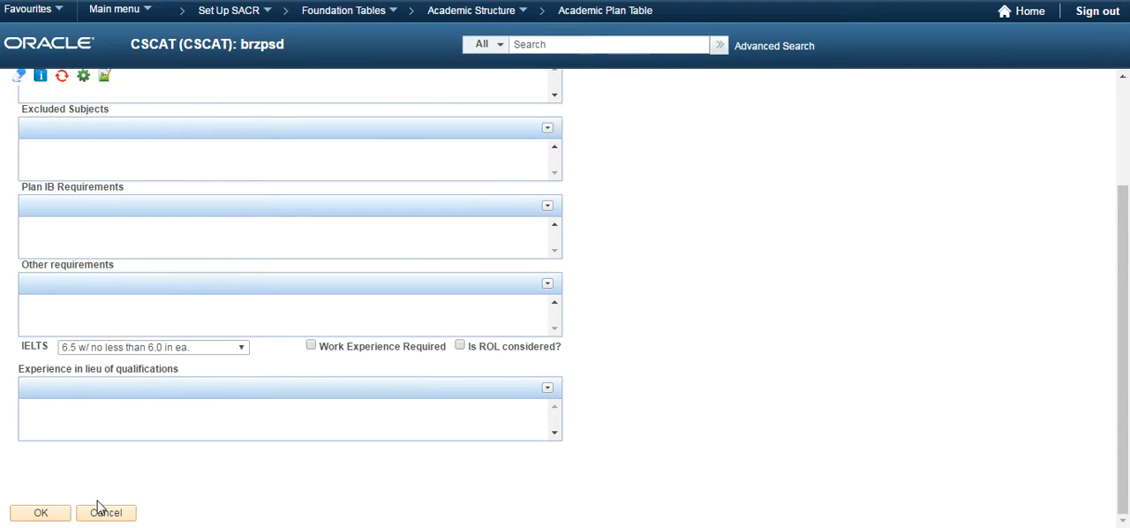
left_click(104, 513)
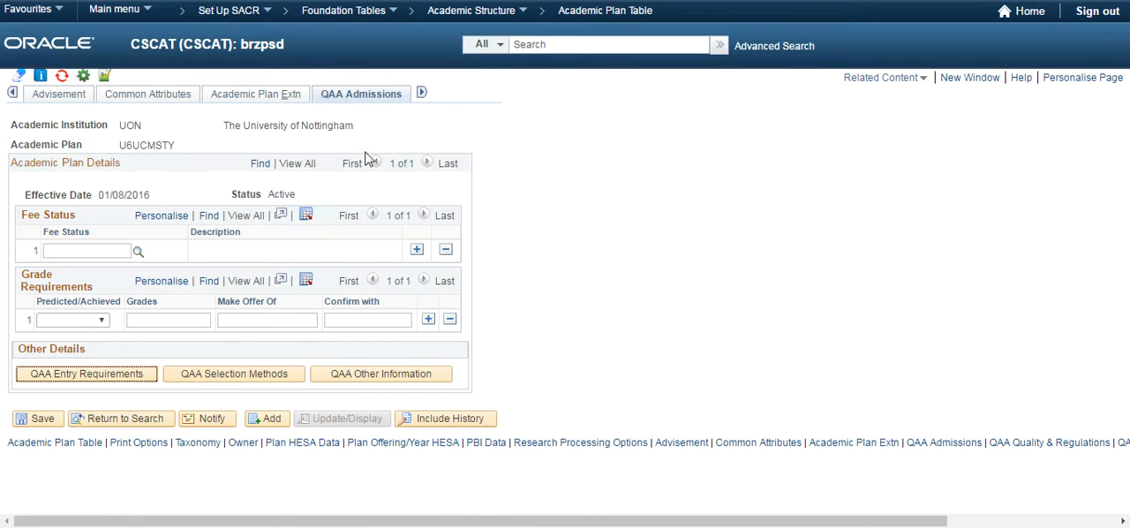
Open the QAA Quality & Regulations page and examine the Accreditation Body and Accreditation Type lookup values without selecting any
left_click(421, 92)
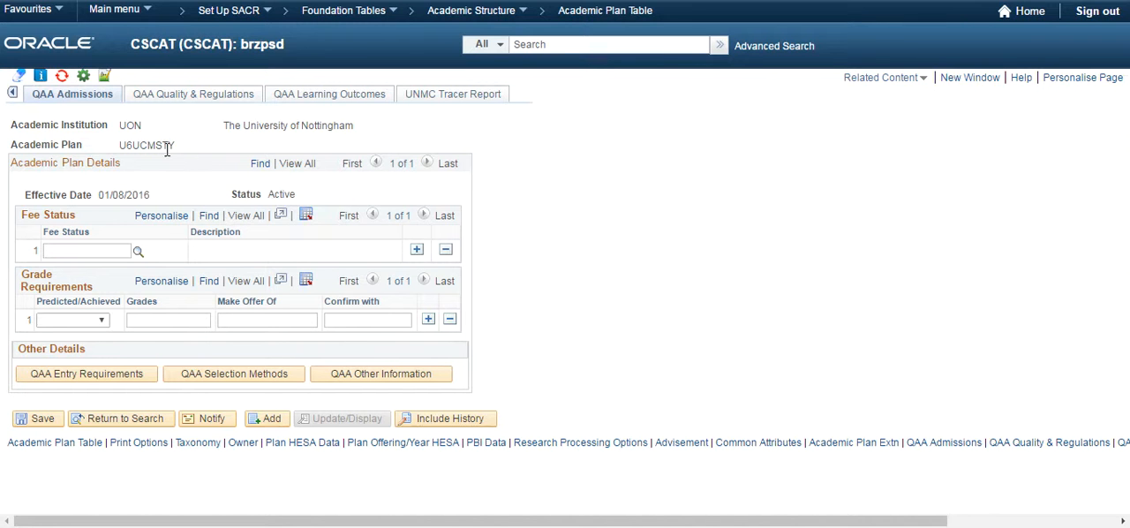
left_click(204, 96)
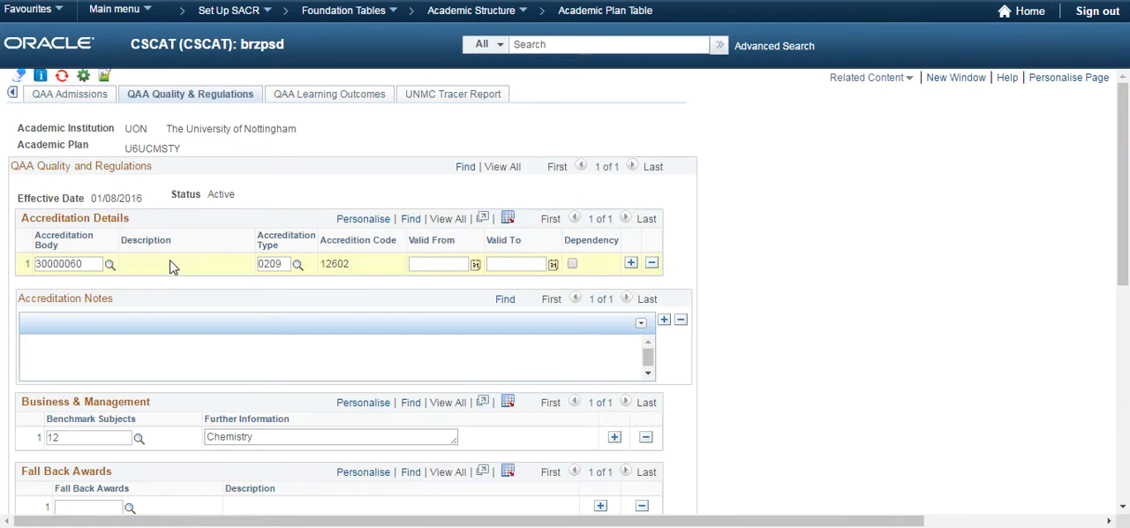
left_click(109, 264)
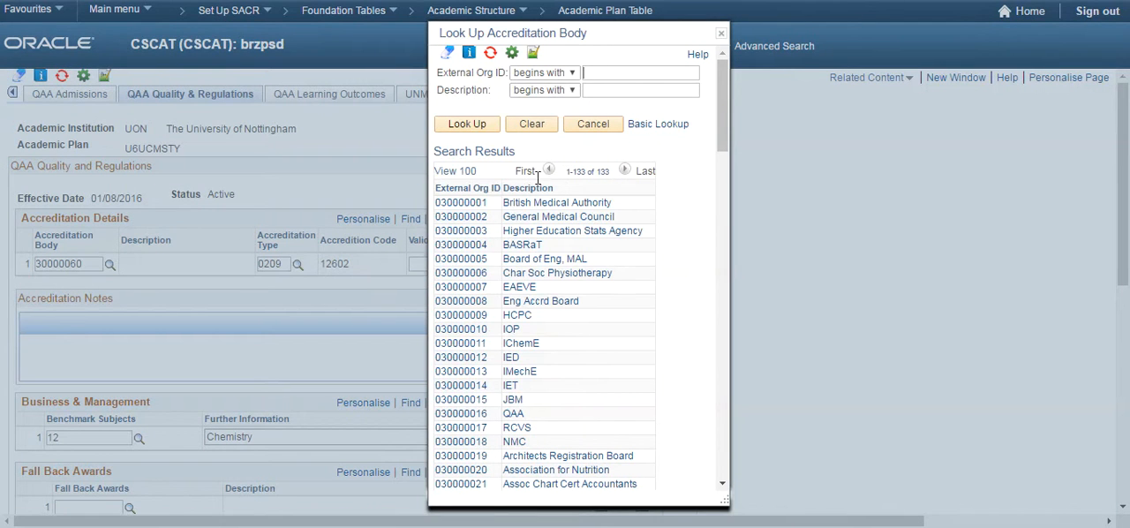
left_click(583, 219)
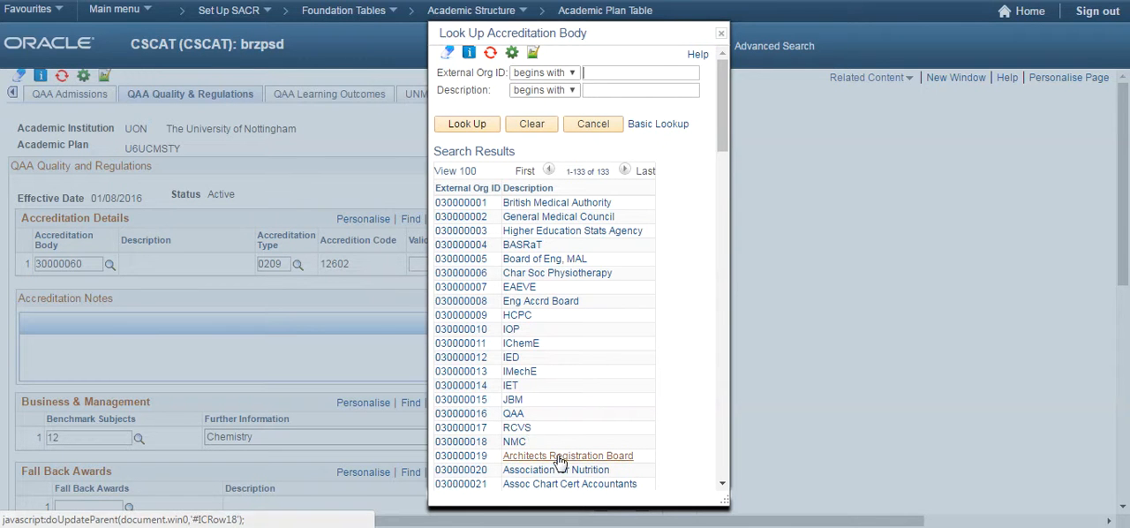
left_click(721, 33)
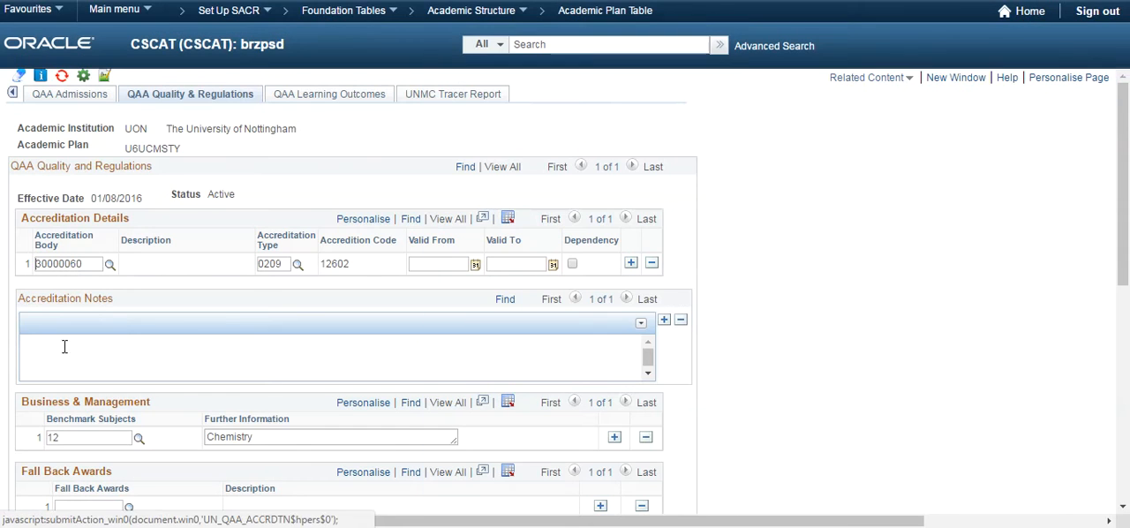
left_click(297, 265)
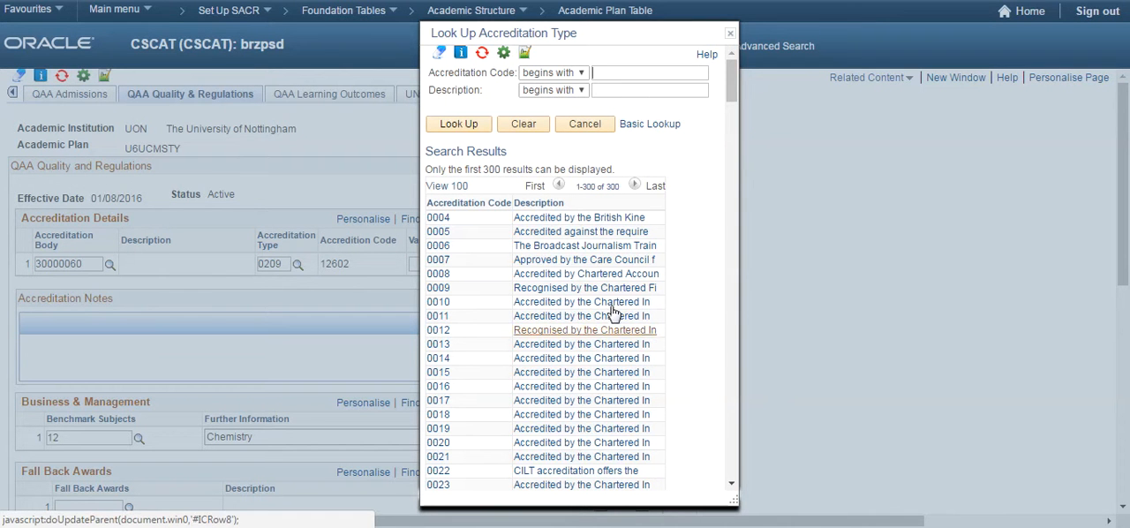
left_click(730, 32)
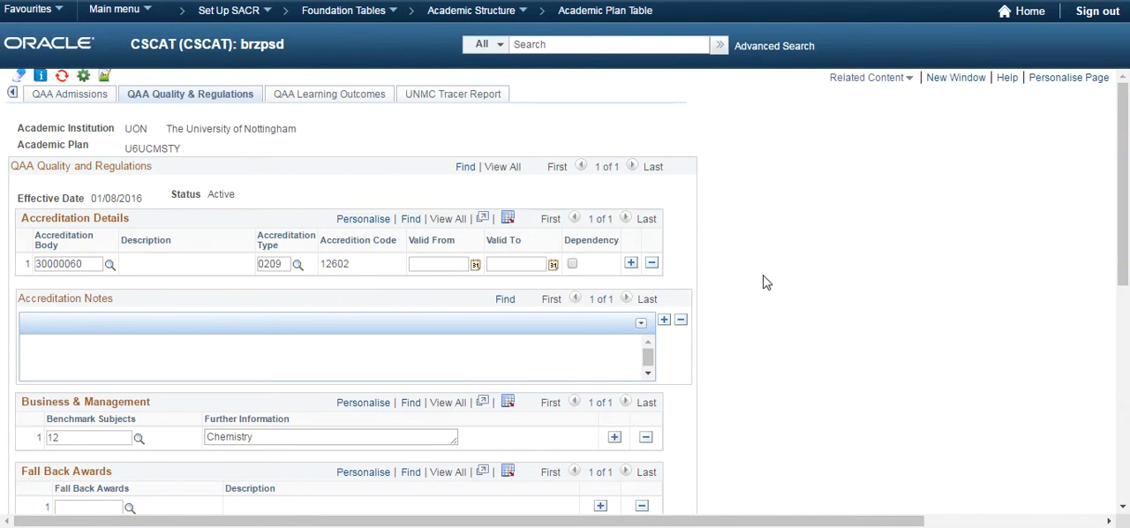
Examine the Benchmark Subjects lookup values in the Business & Management section without changing the current subject
scroll(691, 280, "down", 1)
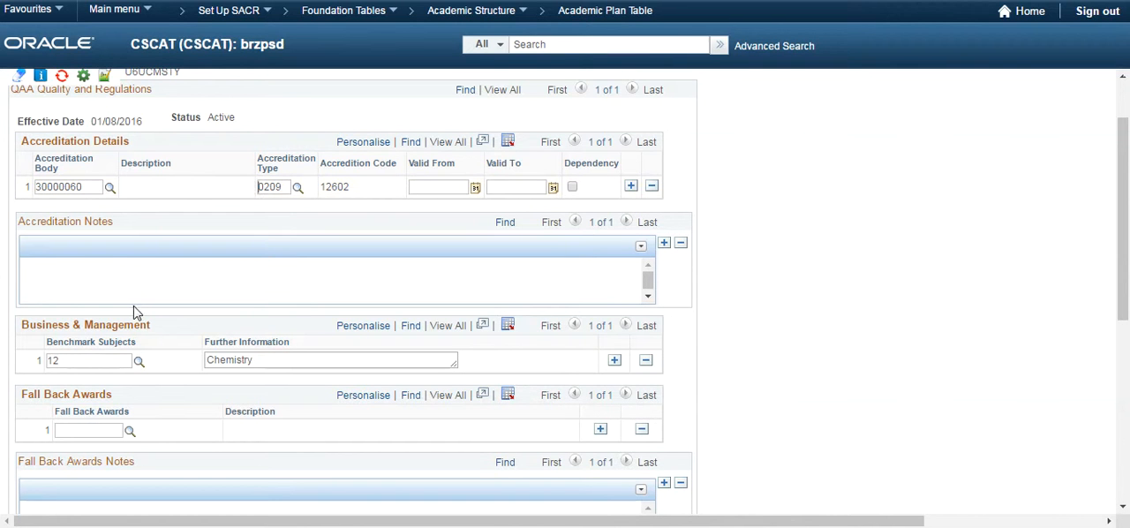
scroll(145, 309, "down", 1)
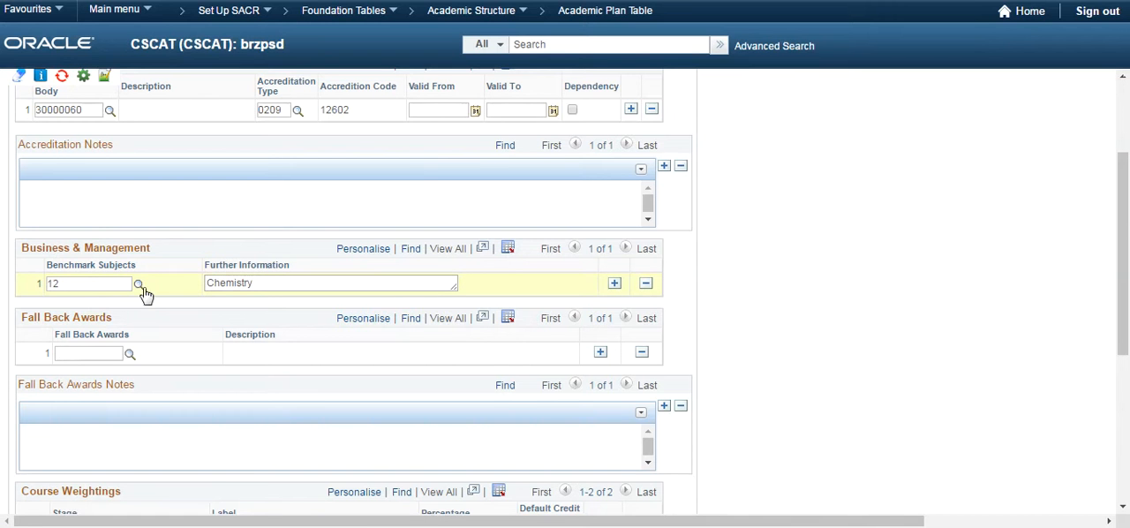
left_click(139, 285)
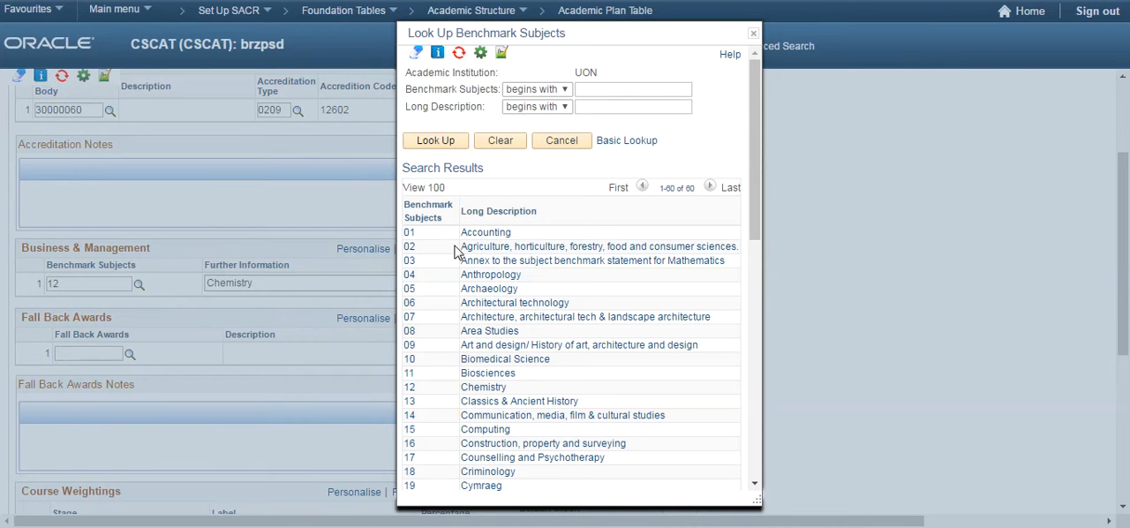
scroll(494, 300, "down", 5)
scroll(498, 304, "down", 5)
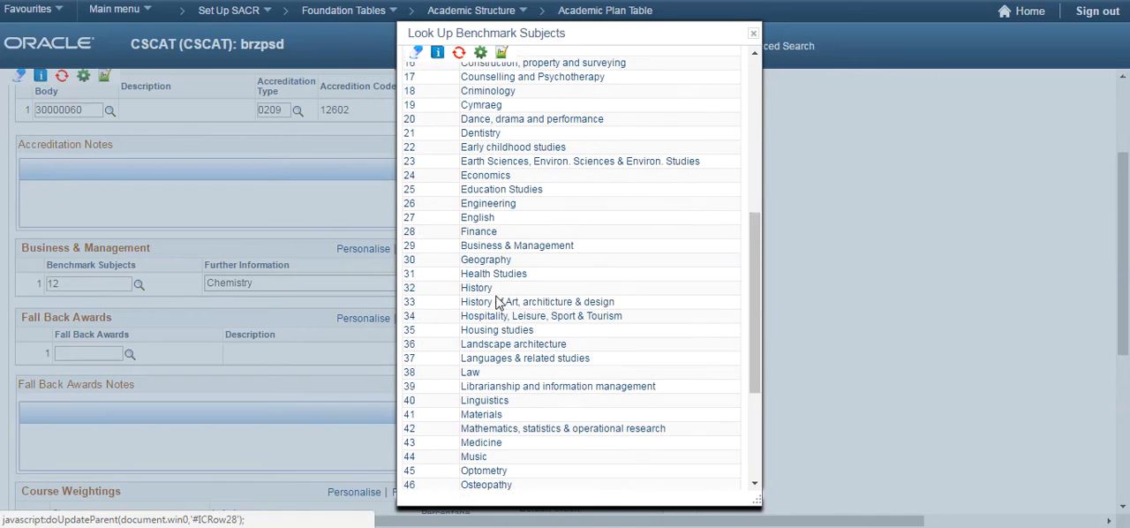
left_click(752, 35)
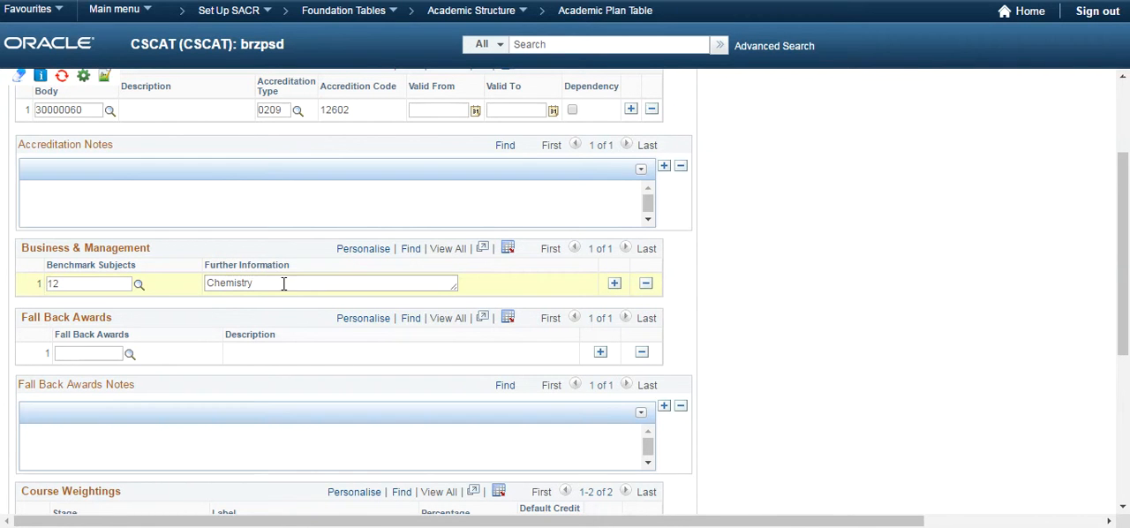
left_click(138, 284)
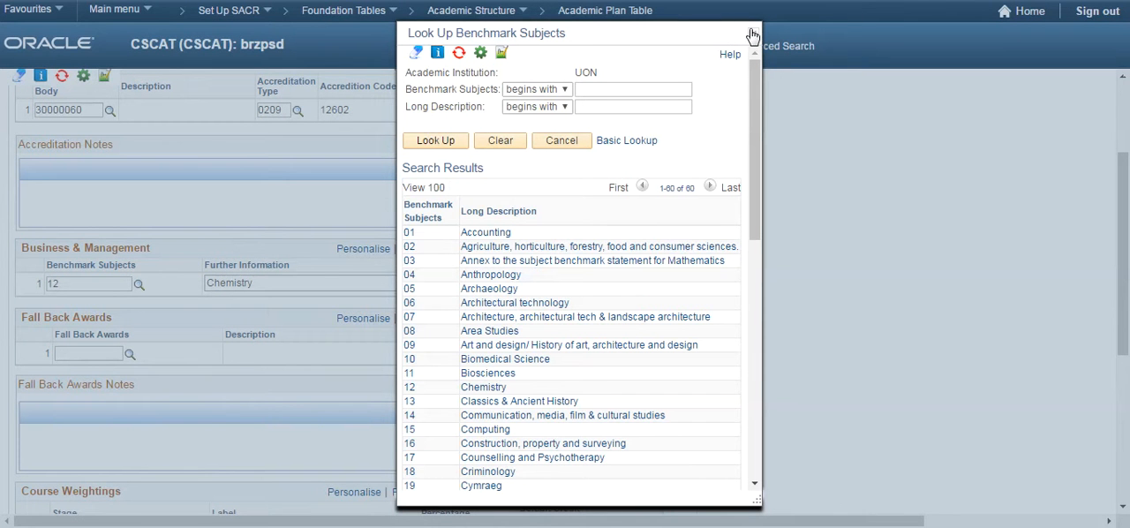
left_click(755, 34)
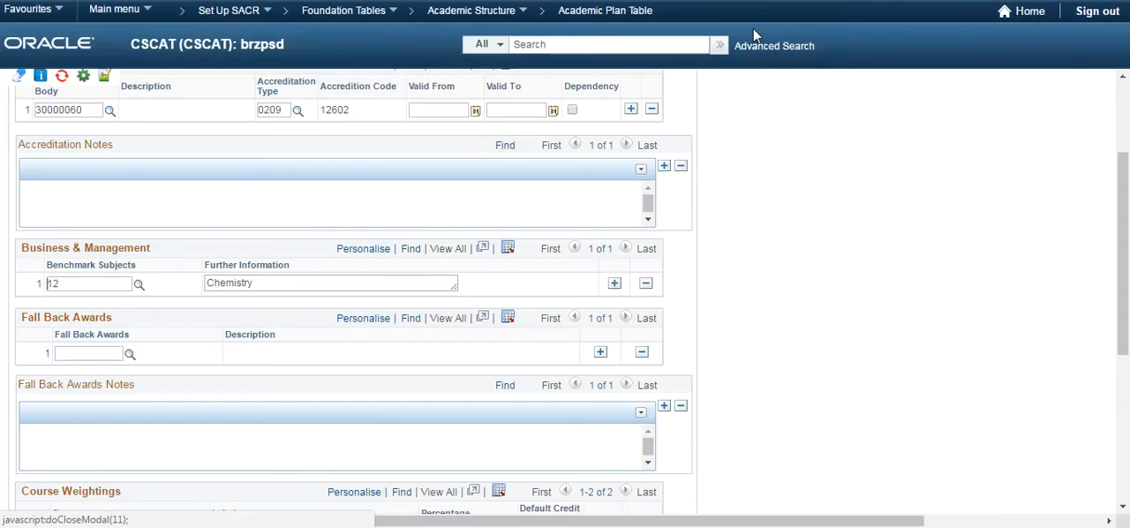
Examine the degrees available in the Fall Back Awards lookup without selecting any
scroll(397, 249, "down", 3)
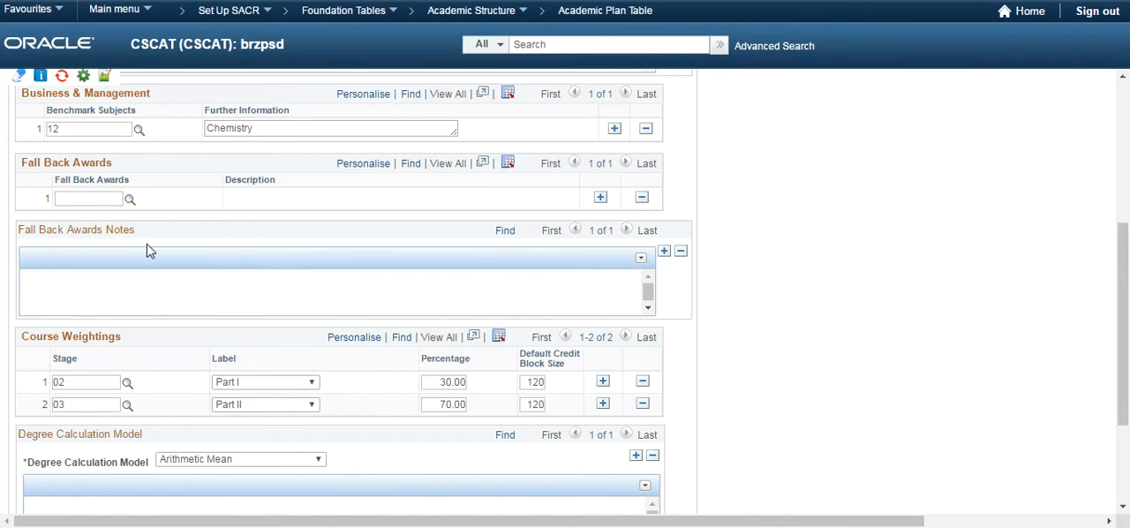
left_click(130, 200)
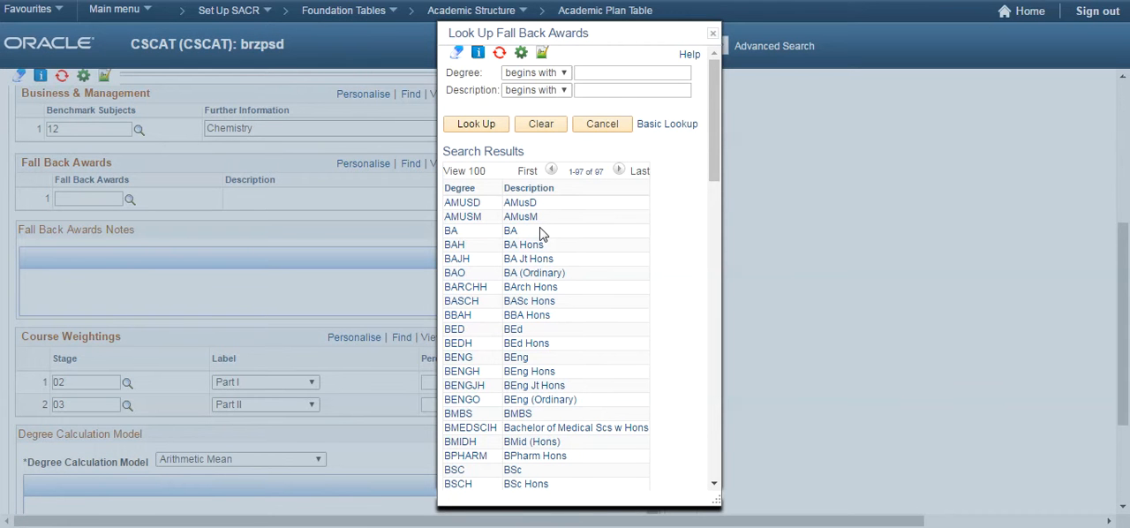
scroll(556, 256, "down", 3)
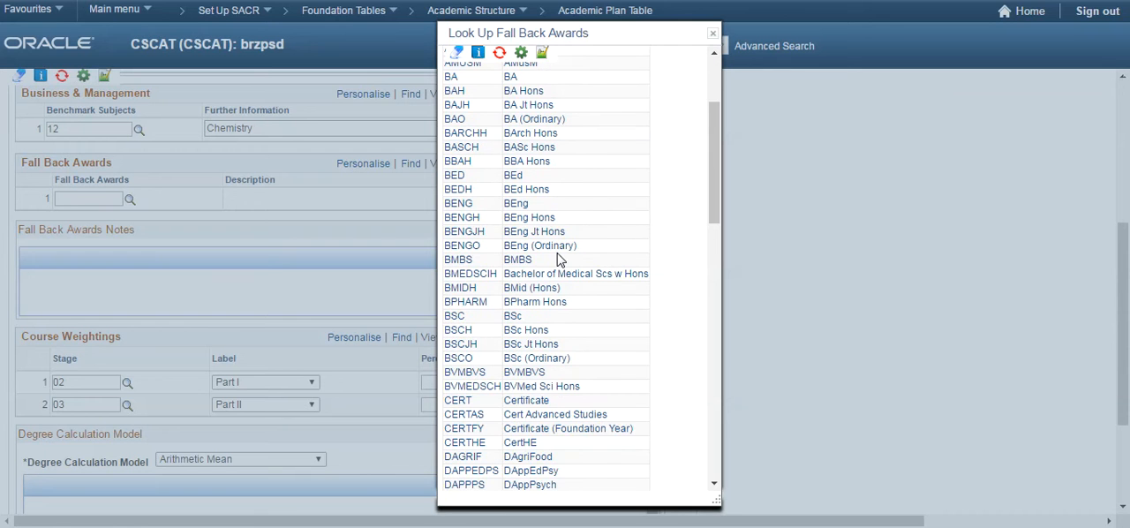
scroll(558, 257, "down", 2)
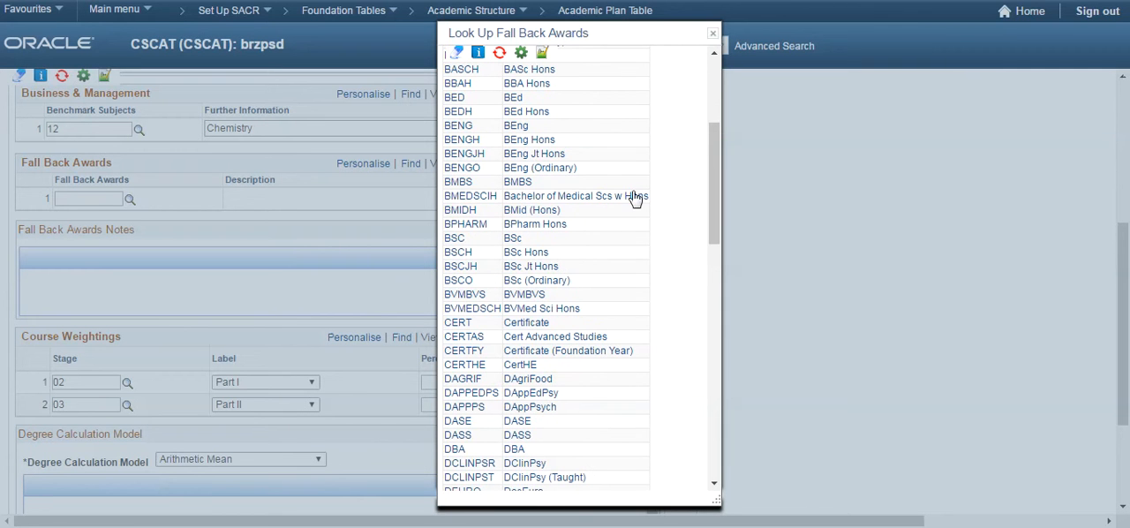
left_click(716, 35)
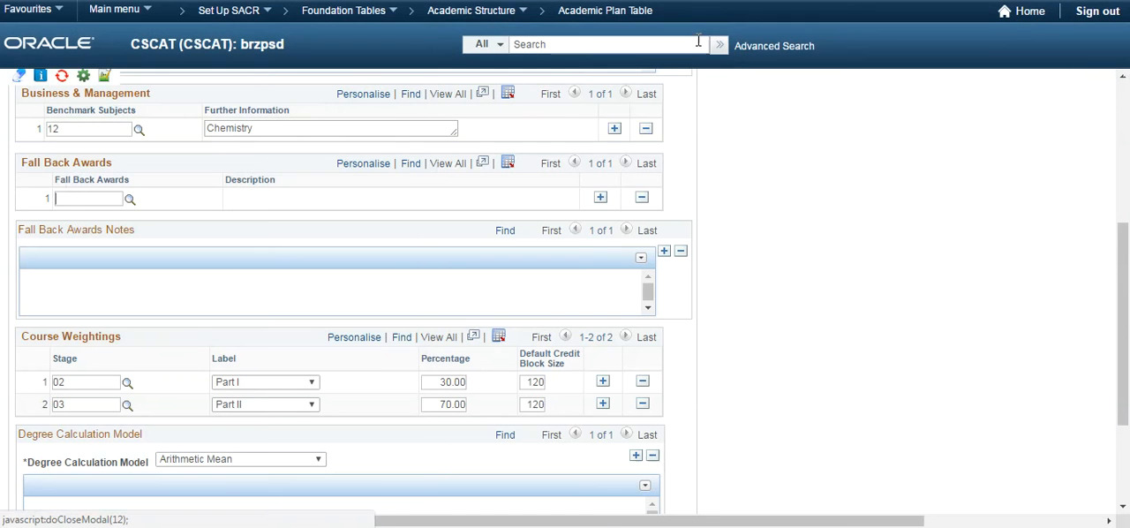
left_click(108, 195)
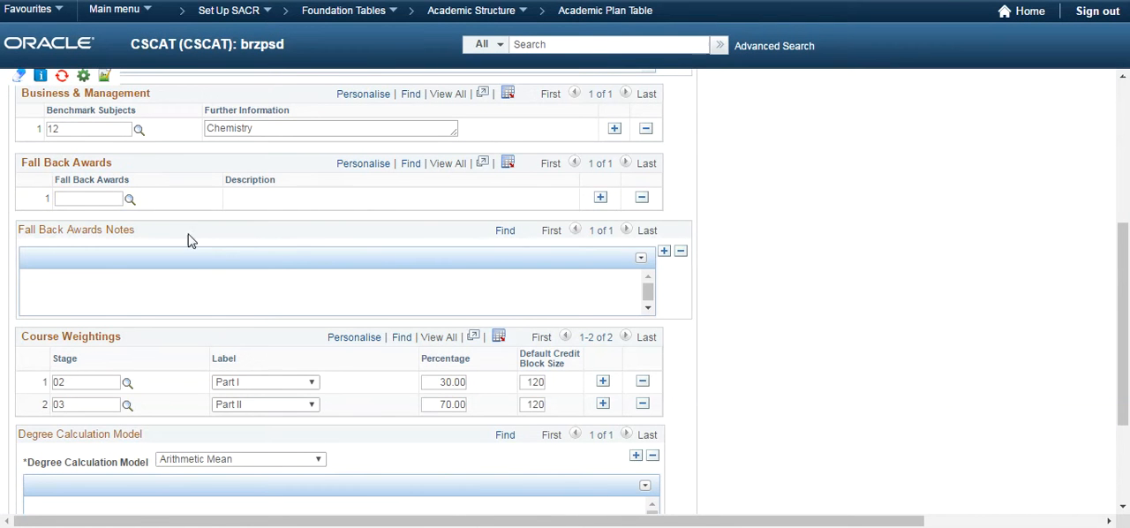
Examine the Stage lookup values under Course Weightings without selecting any, and review the Degree Calculation Model section below
scroll(229, 242, "down", 2)
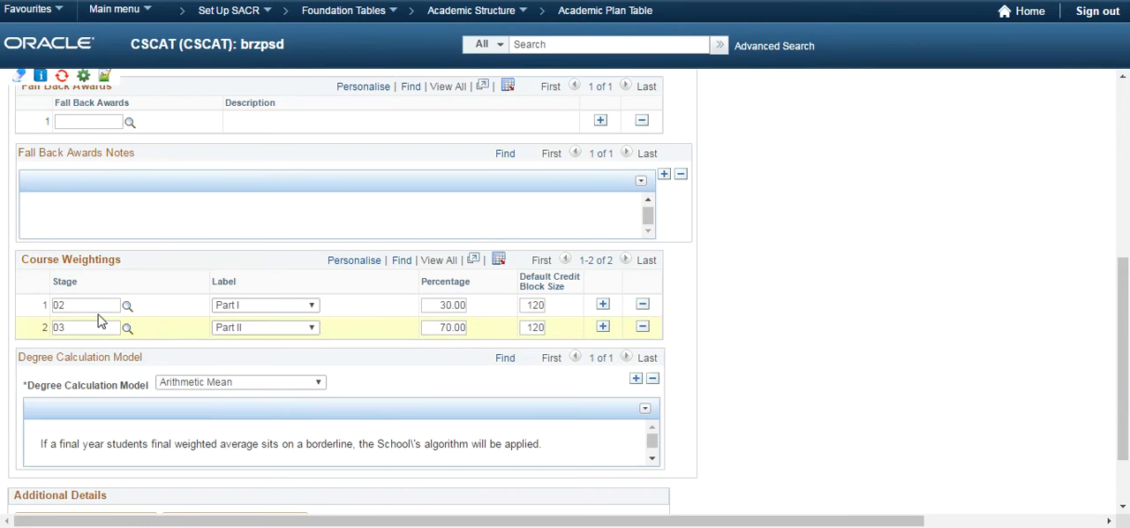
left_click(128, 305)
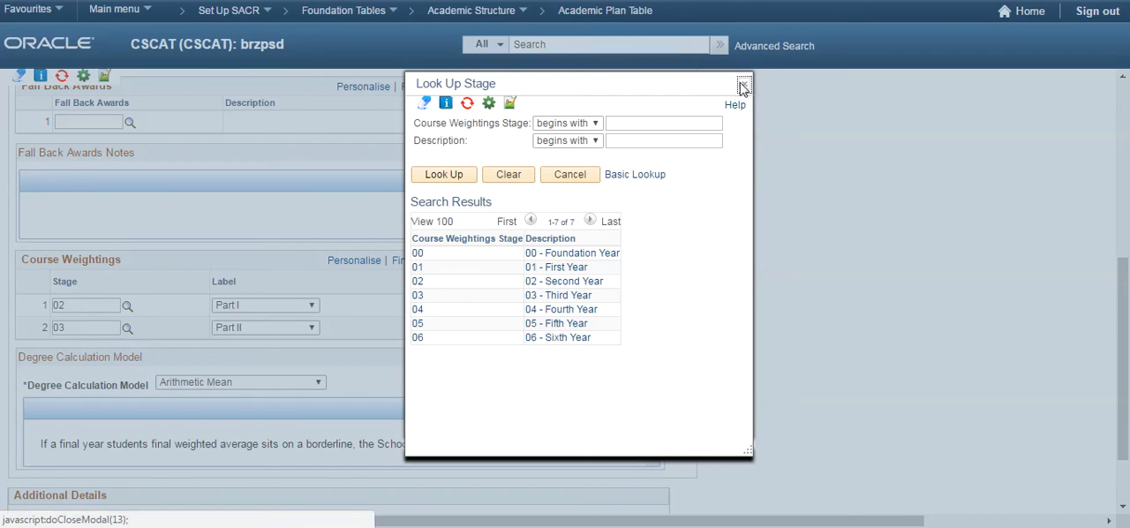
left_click(744, 84)
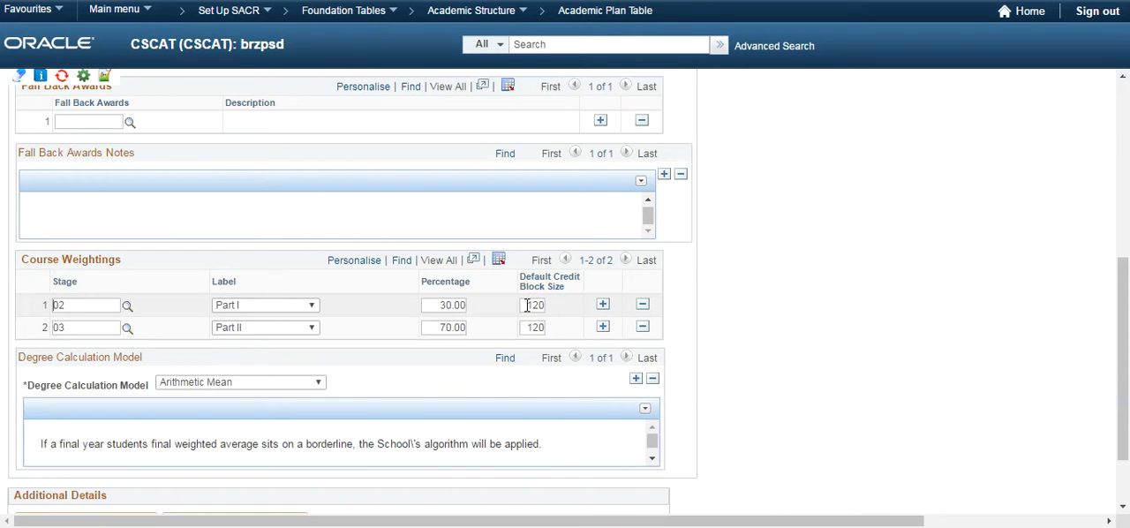
scroll(495, 323, "down", 2)
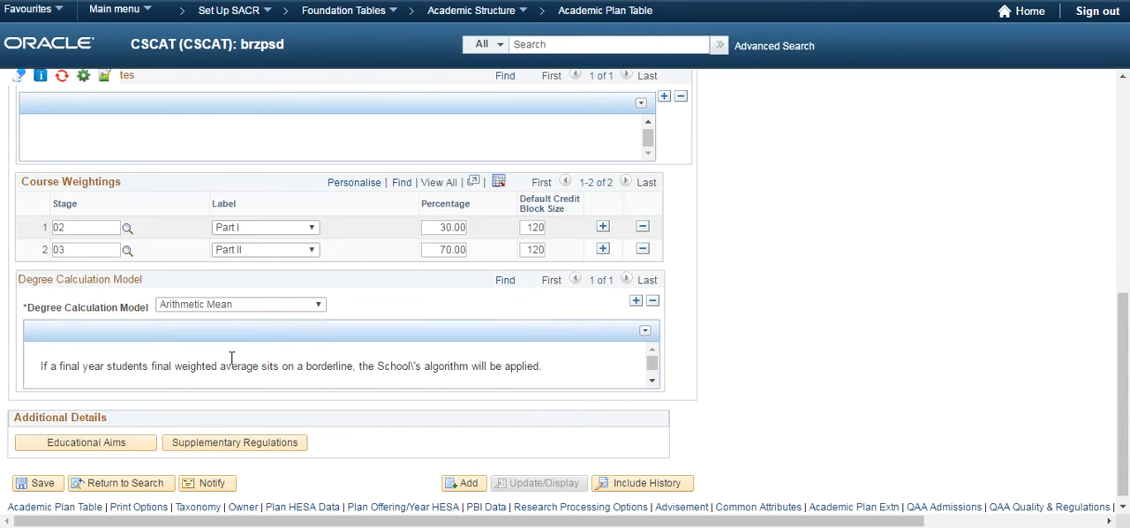
Try to open the Educational Aims page from the Additional Details section
left_click(96, 445)
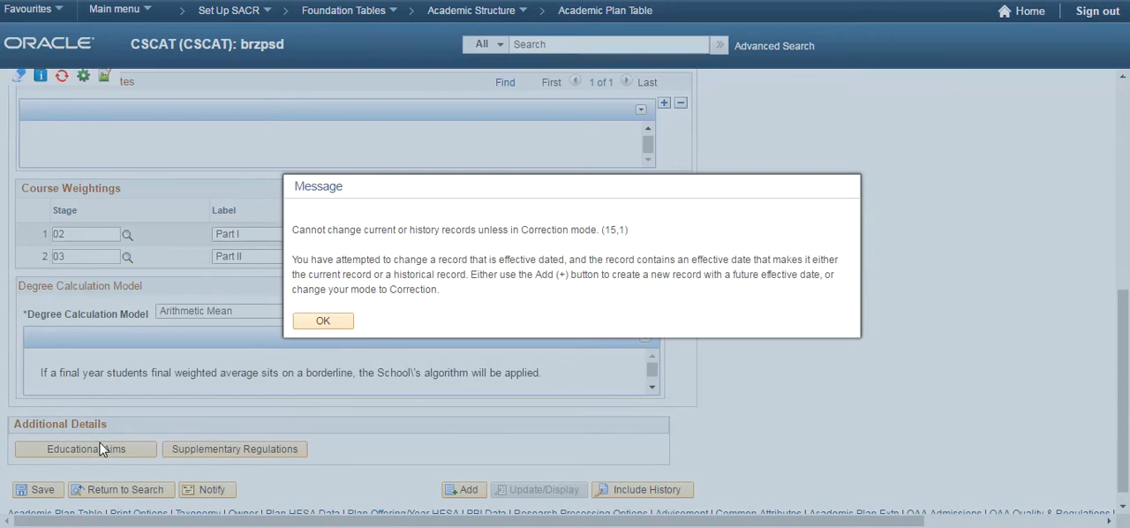
left_click(325, 320)
scroll(377, 318, "up", 3)
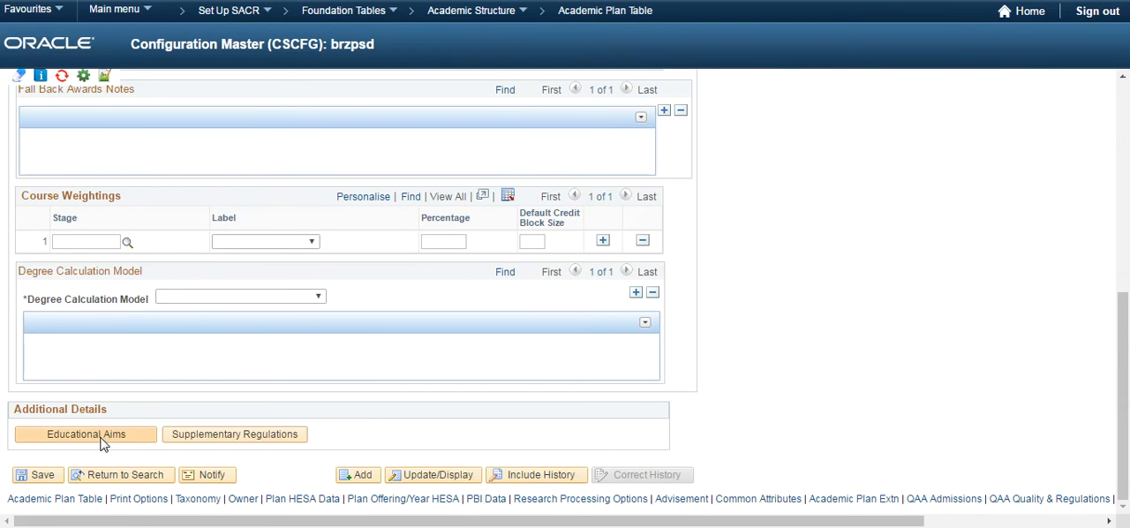
Open the Educational Aims page and review its description fields, Publication Options and the Educational Aims rows
left_click(100, 438)
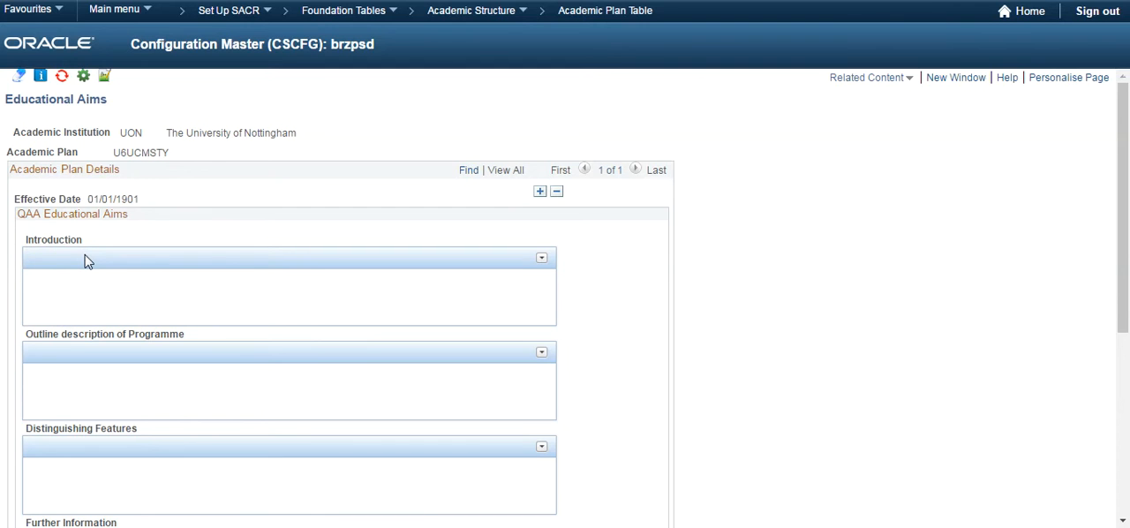
scroll(87, 261, "down", 3)
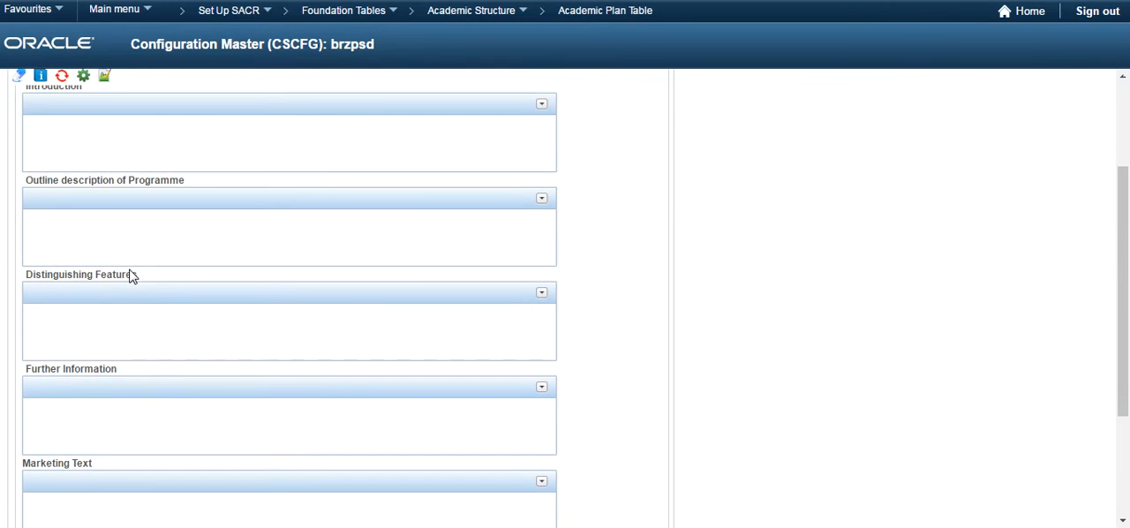
scroll(132, 273, "down", 2)
scroll(131, 261, "down", 2)
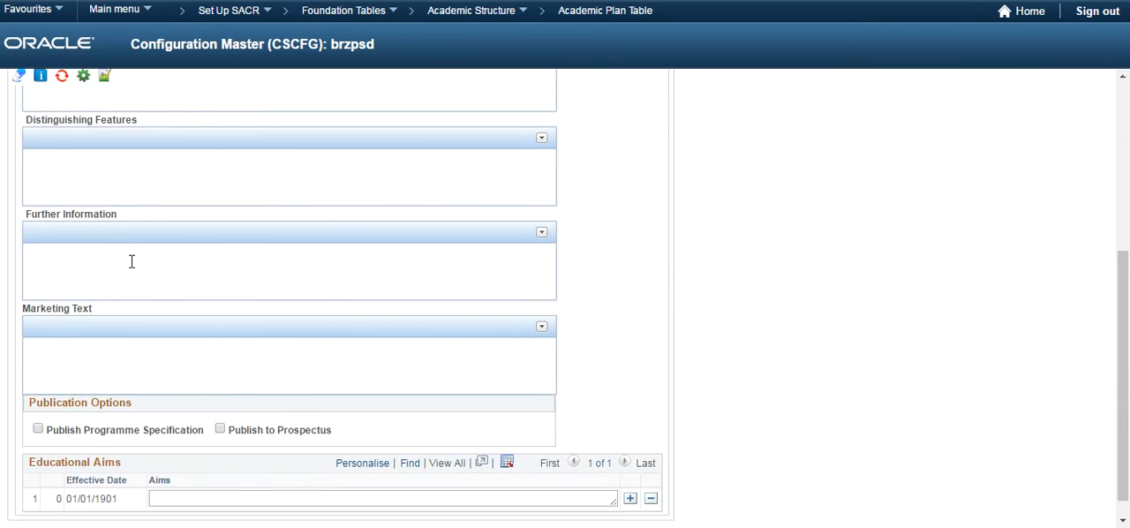
scroll(131, 262, "down", 1)
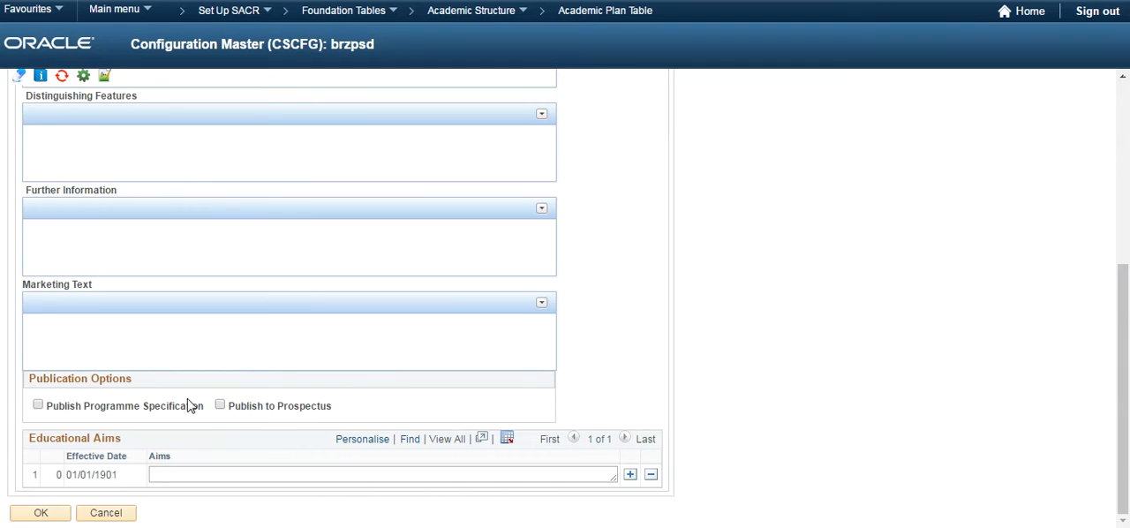
Insert a second Educational Aims row and enlarge the first row's Aims box, then leave the page without keeping the changes
left_click(630, 475)
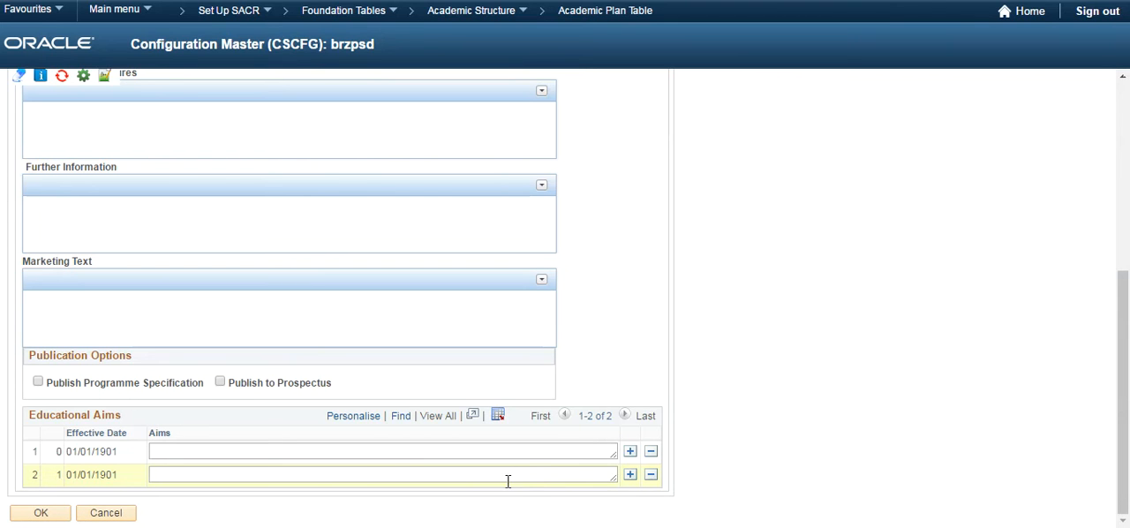
left_click_drag(615, 455, 666, 519)
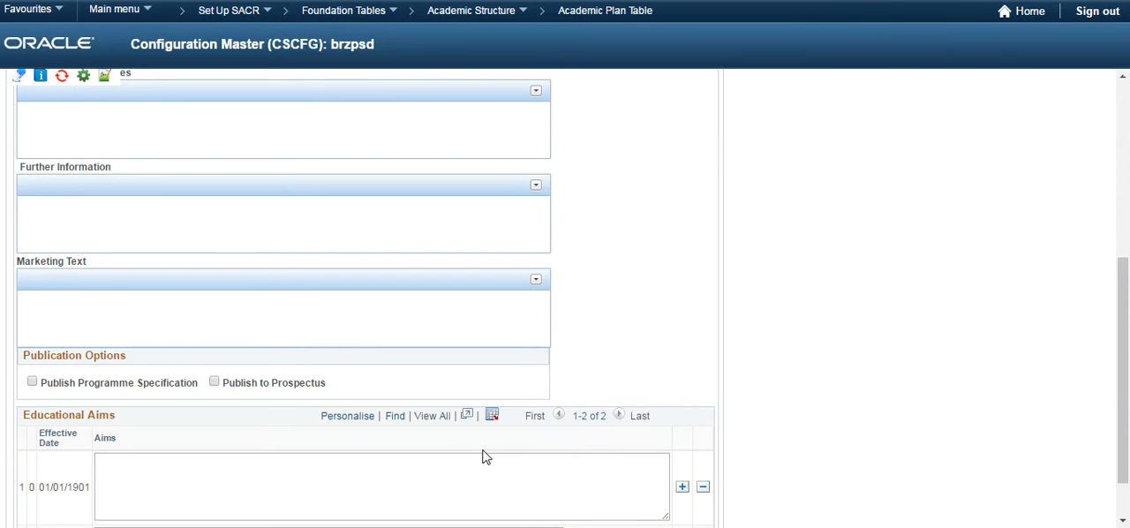
scroll(376, 443, "down", 1)
left_click(102, 518)
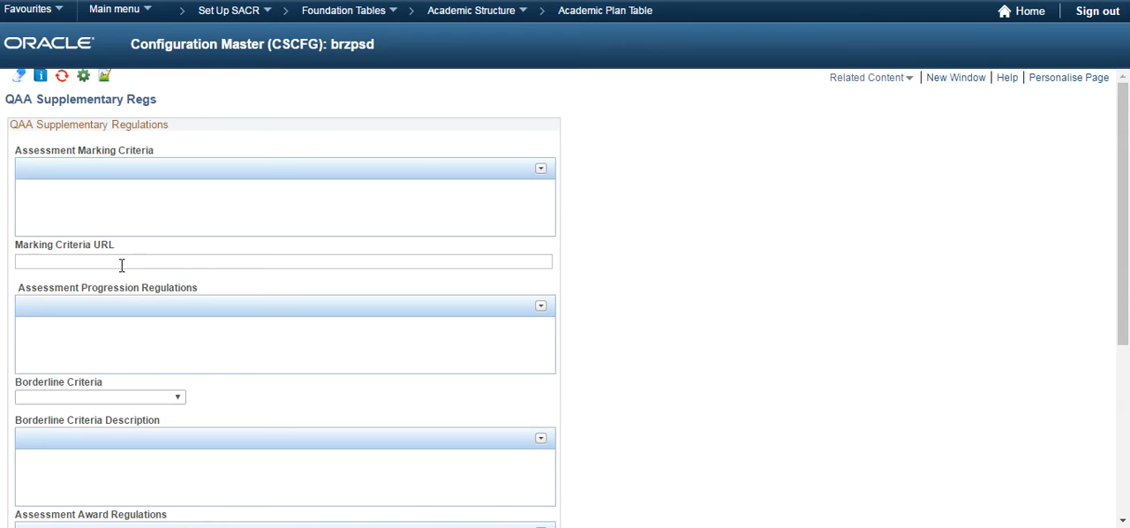
Review the QAA Supplementary Regulations fields and the Borderline Criteria options, and leave the page without making changes
scroll(134, 256, "down", 3)
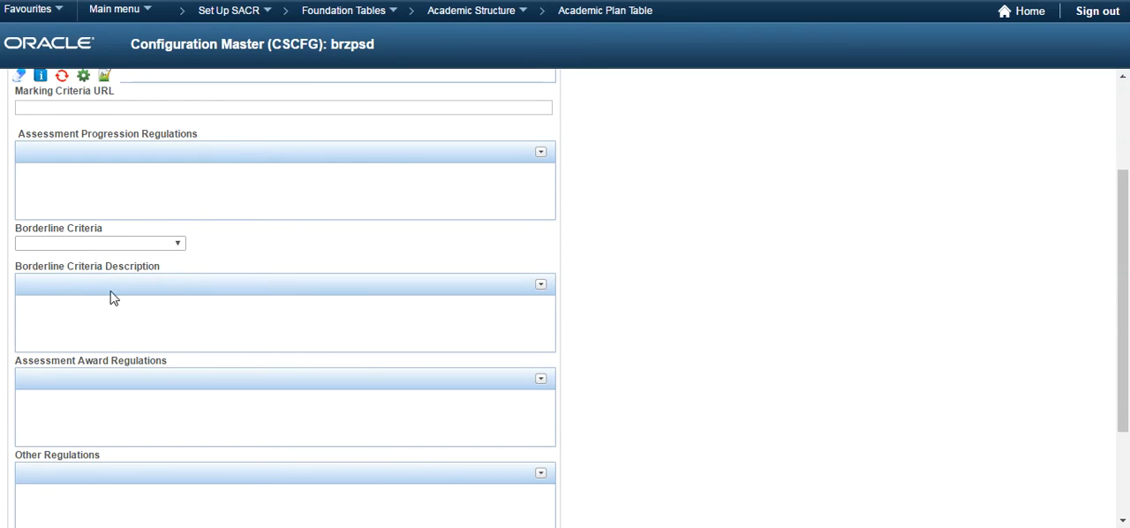
left_click(111, 245)
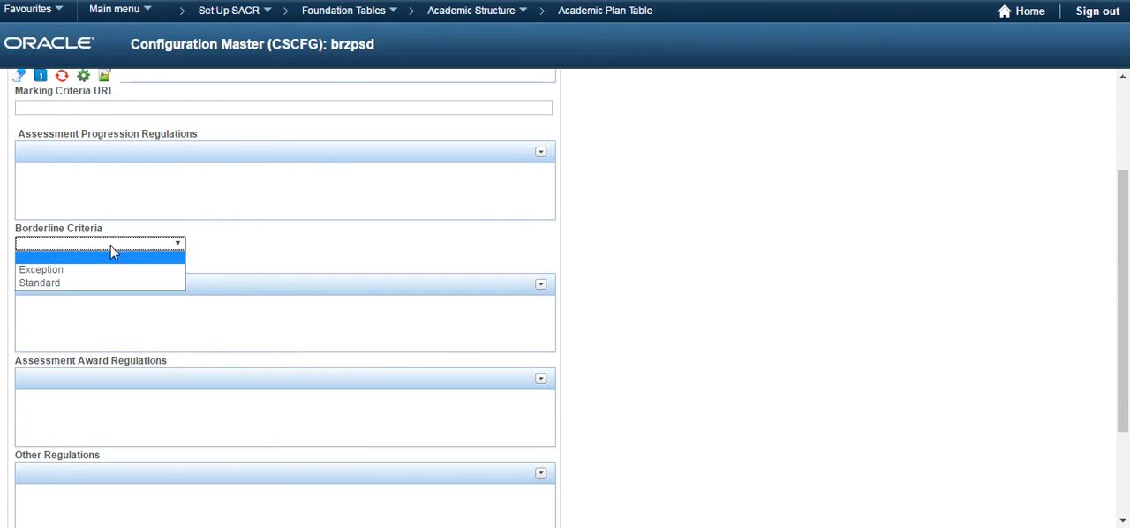
left_click(216, 260)
scroll(132, 311, "down", 1)
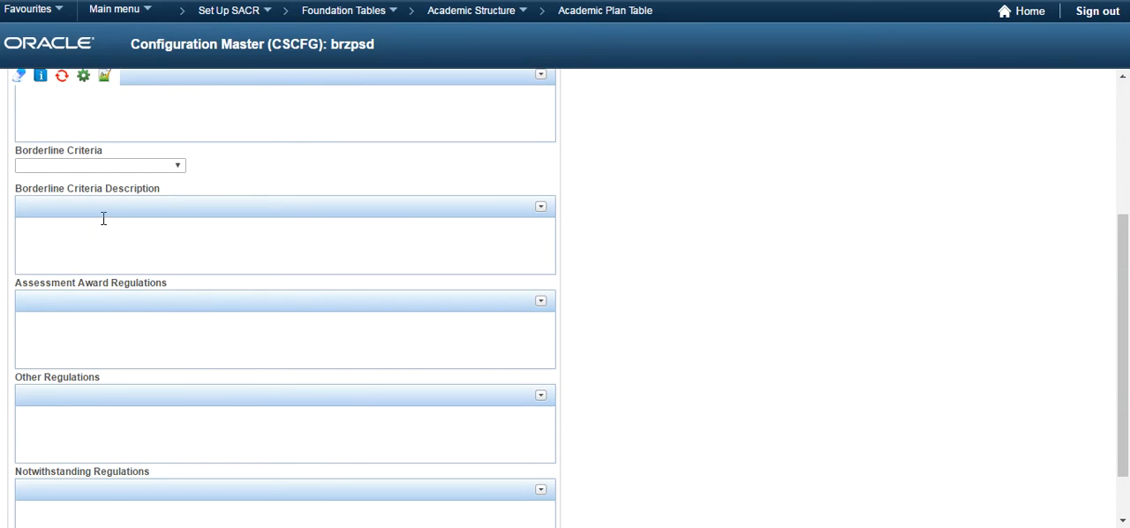
scroll(106, 247, "down", 1)
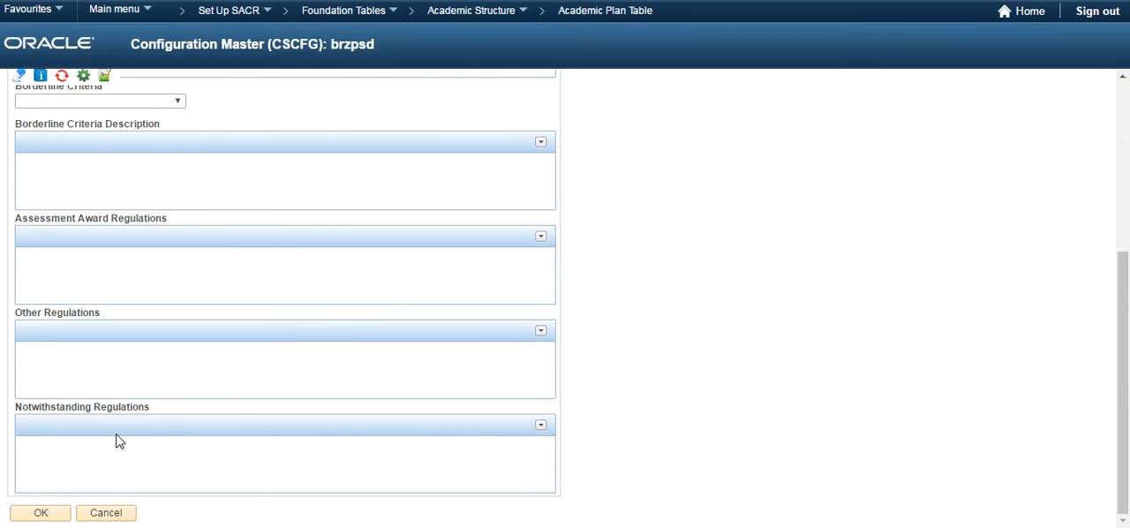
left_click(113, 519)
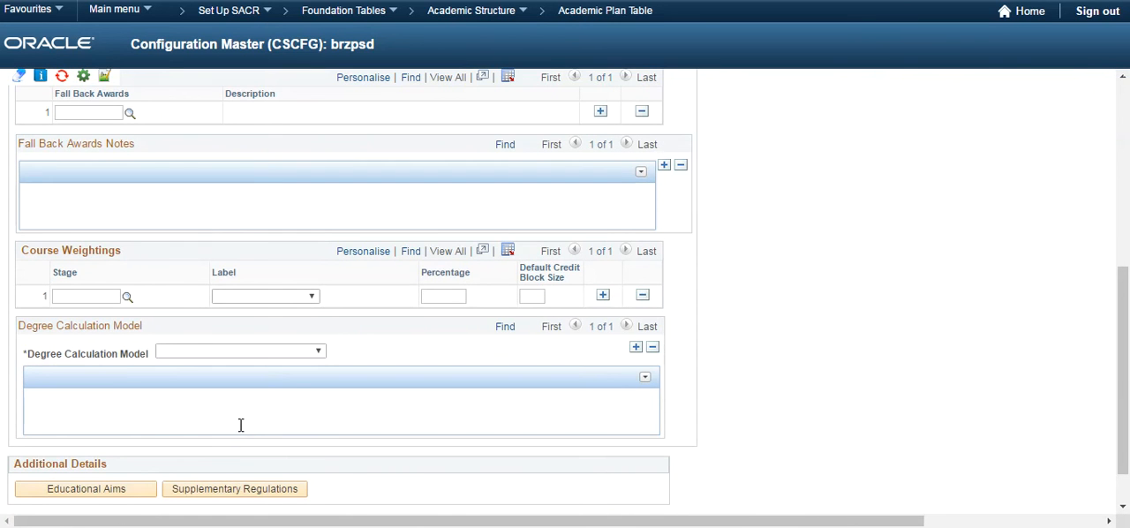
Open the QAA Learning Outcomes page and review its Learning Overview text fields and Learning Outcomes section
scroll(240, 425, "up", 5)
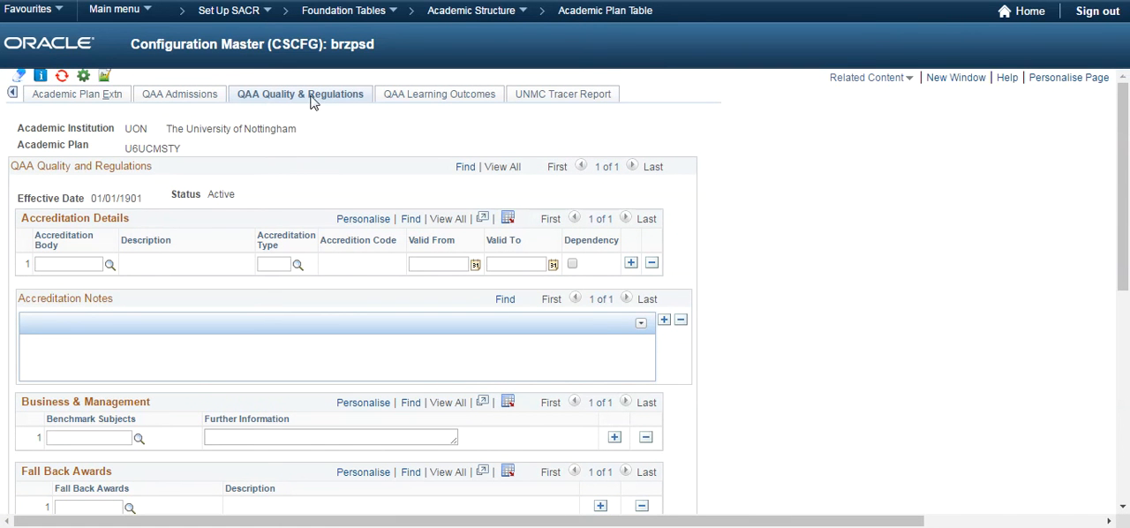
left_click(417, 97)
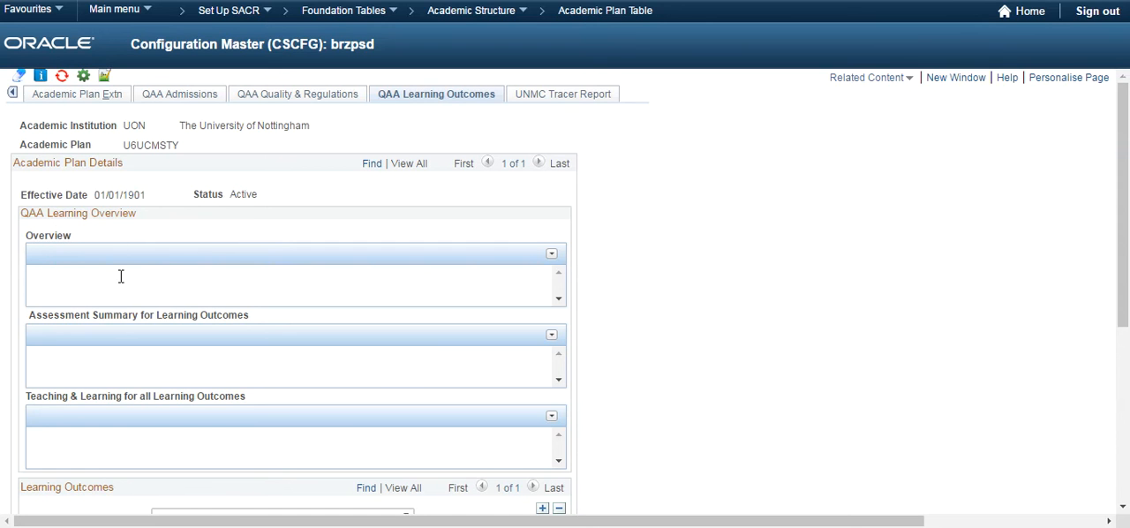
scroll(98, 300, "down", 2)
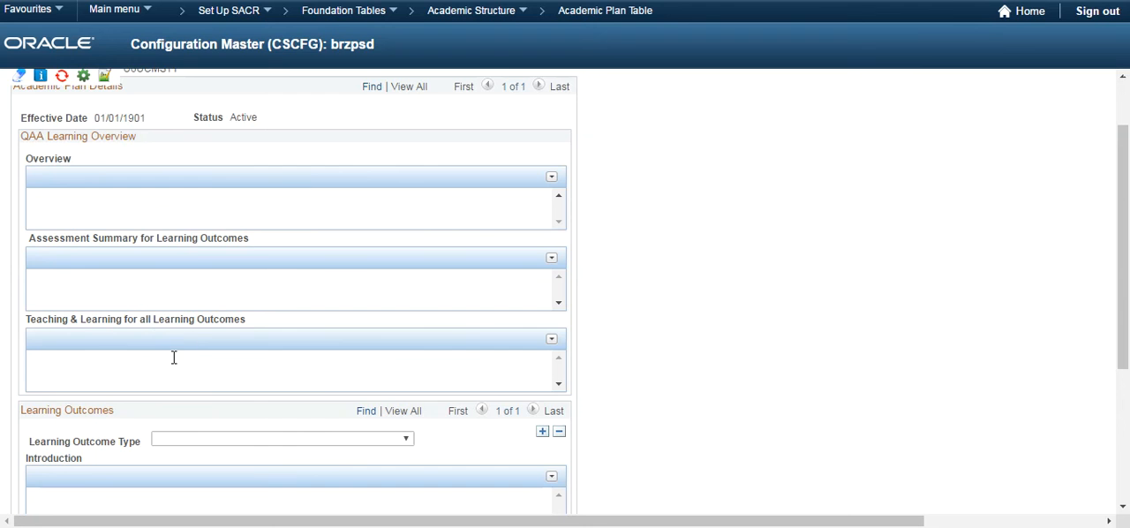
scroll(174, 357, "down", 4)
scroll(188, 346, "down", 2)
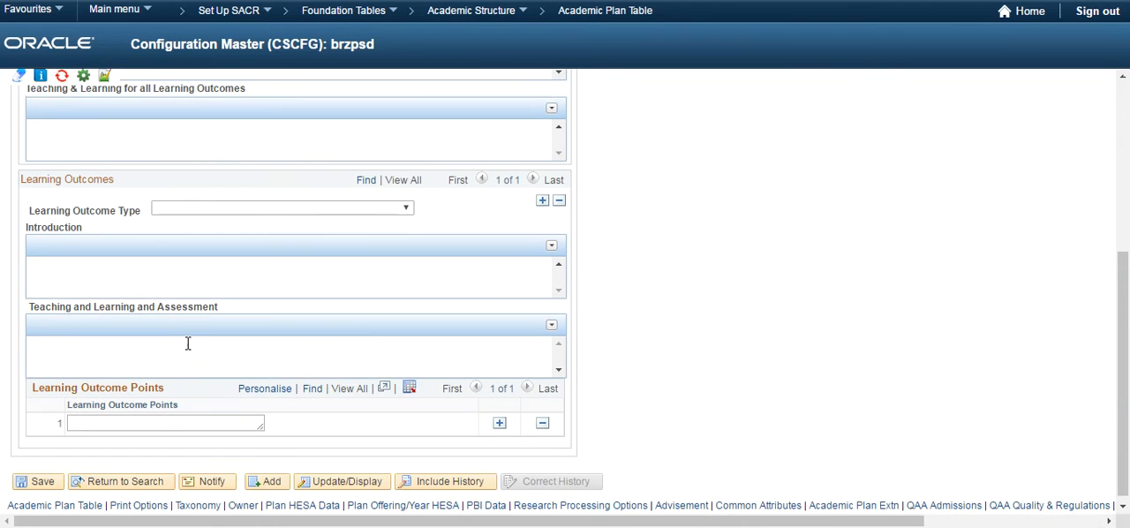
Set the Learning Outcome Type to Intellectual Skills and enter two Learning Outcome Points, "dafgadfg" and "sfgsdfg"
left_click(199, 212)
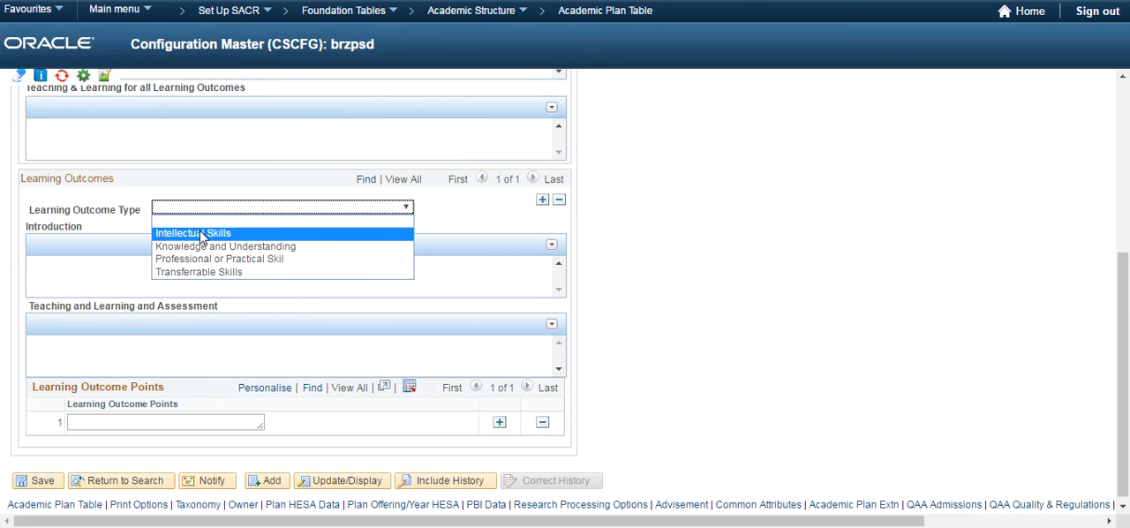
left_click(199, 234)
left_click(153, 271)
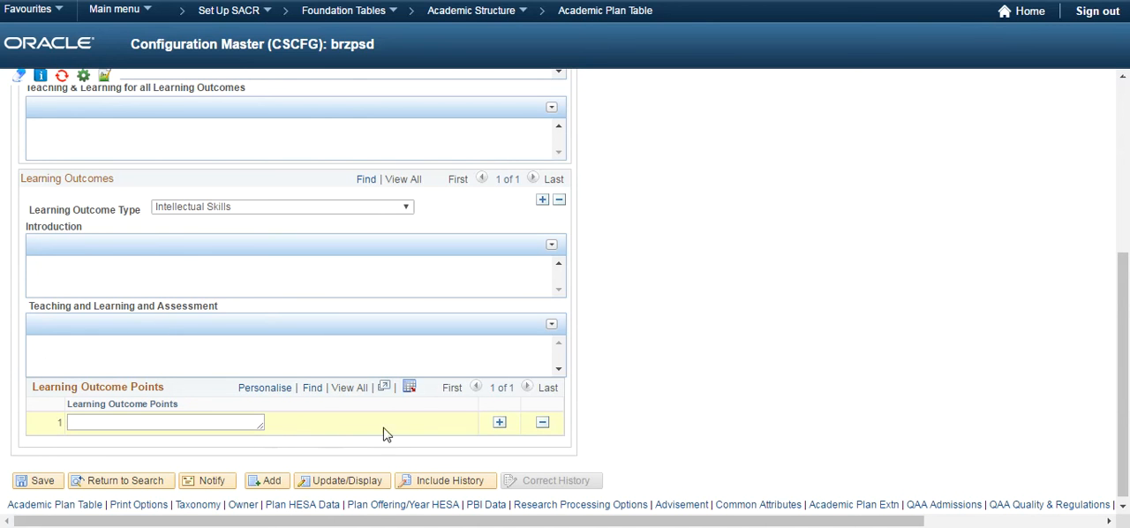
left_click(242, 423)
type("dafgadfg")
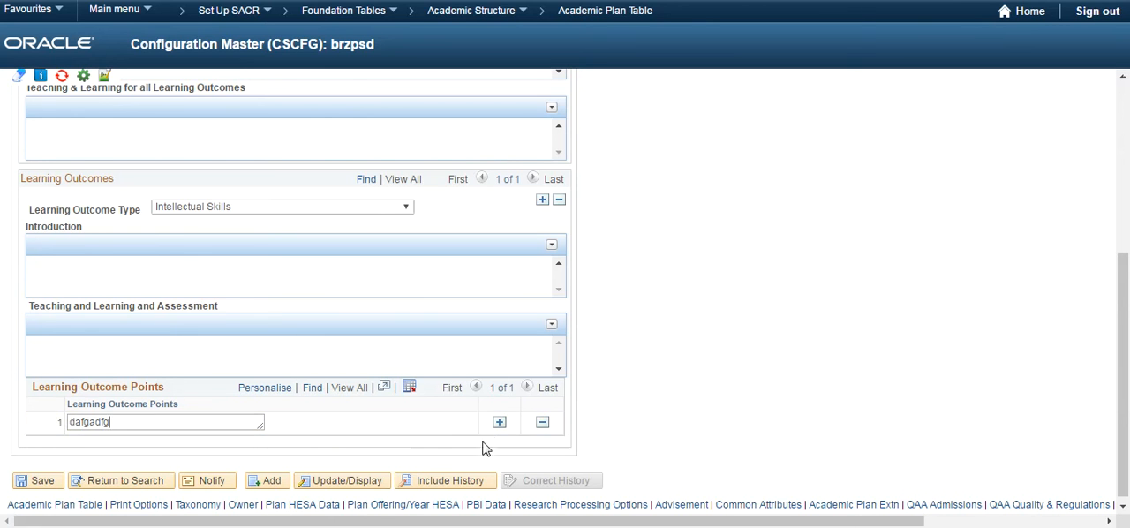
left_click(499, 424)
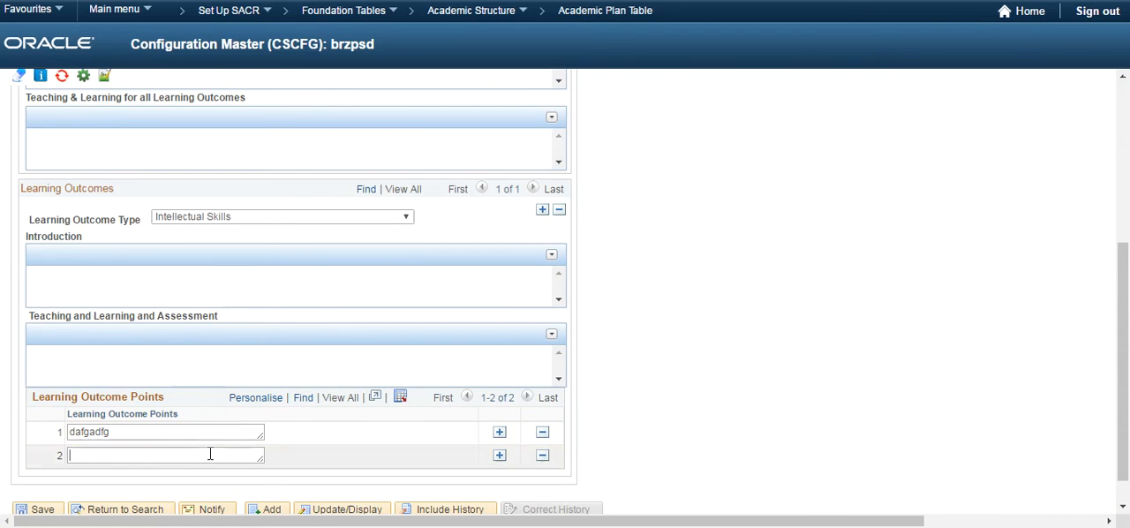
left_click(211, 454)
type("sfgsdfg")
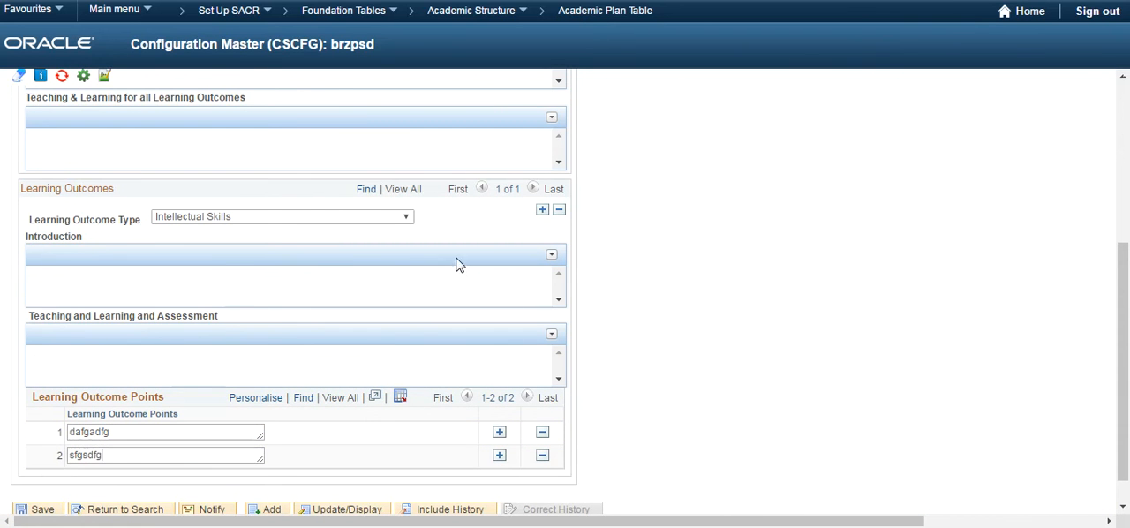
Add a second Learning Outcomes entry of type Transferrable Skills with the Learning Outcome Point "fgdfsfdg"
left_click(542, 211)
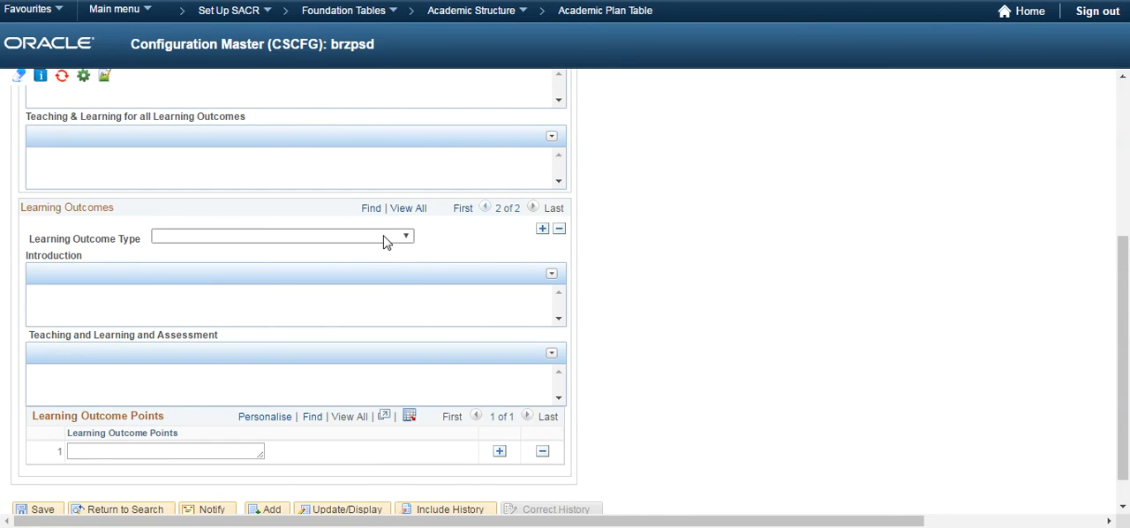
left_click(385, 239)
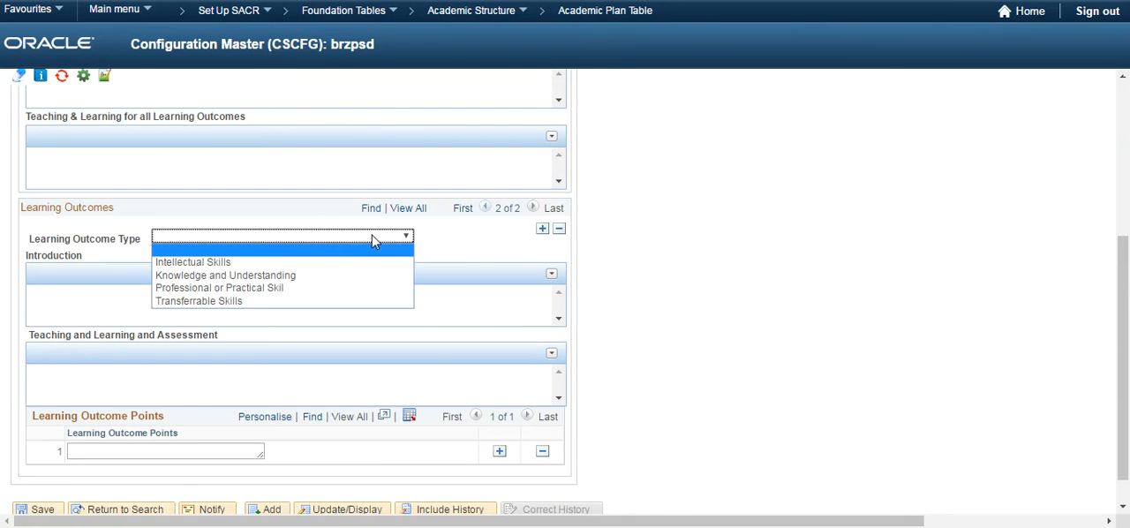
left_click(319, 300)
scroll(88, 409, "down", 1)
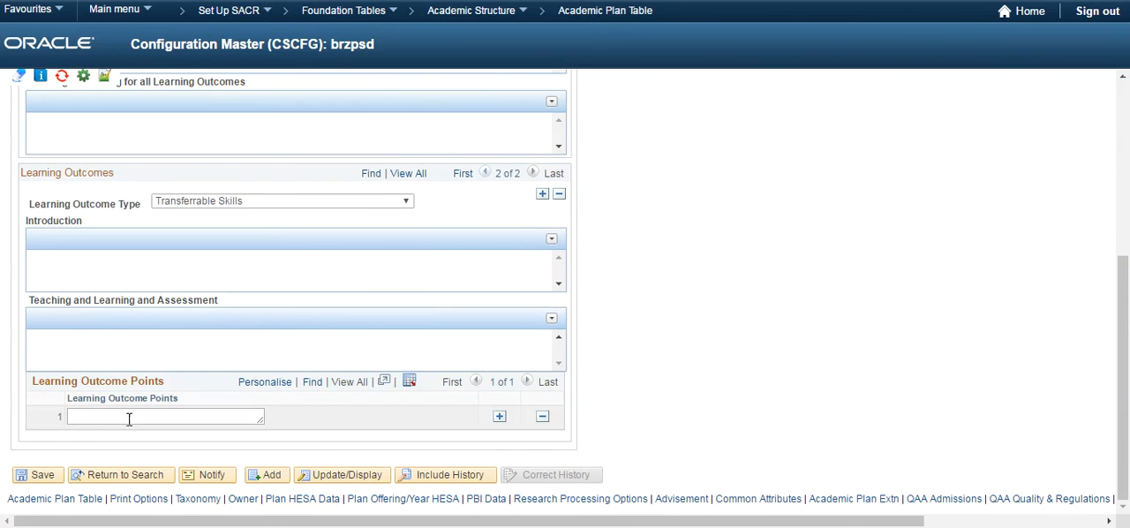
left_click(129, 419)
type("fgdfsfdg")
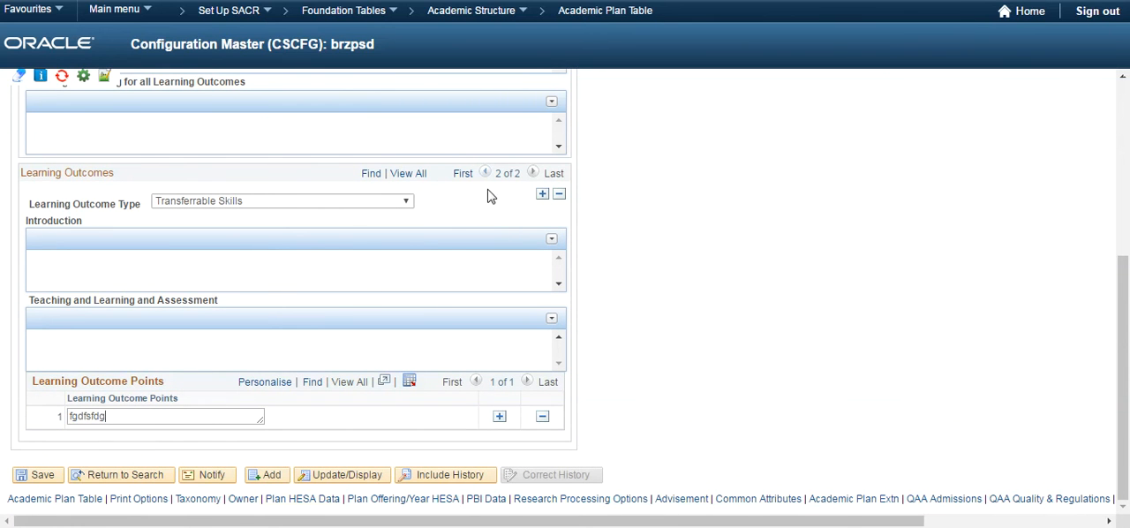
Return to the first Learning Outcomes entry and check its Learning Outcome Type options without changing the selection
left_click(483, 173)
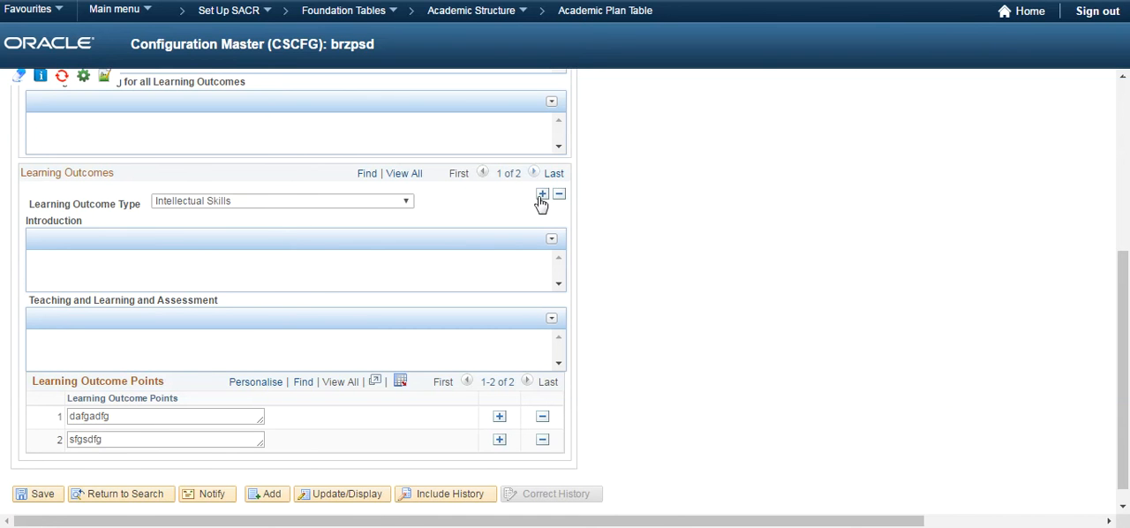
left_click(399, 203)
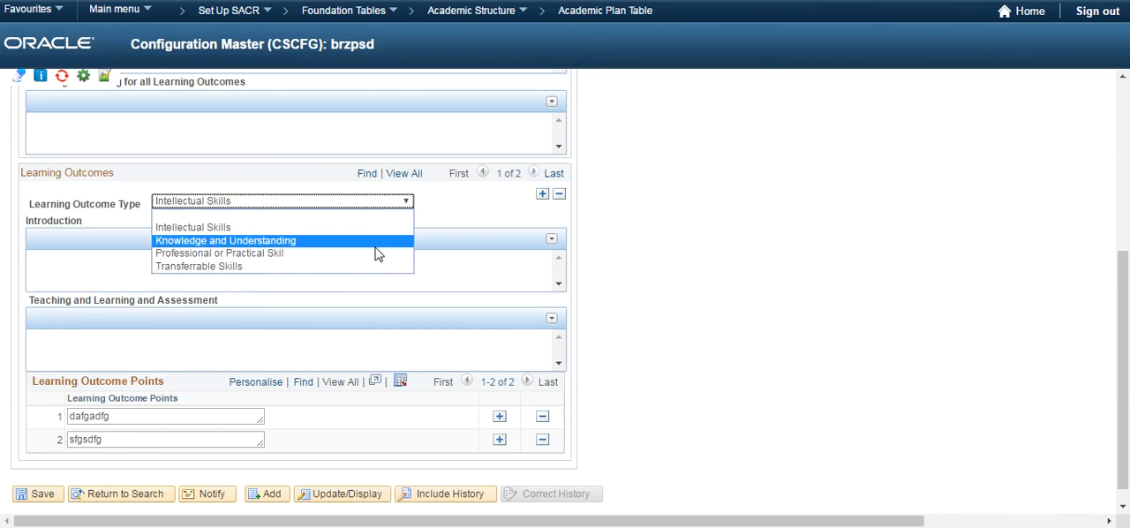
left_click(439, 223)
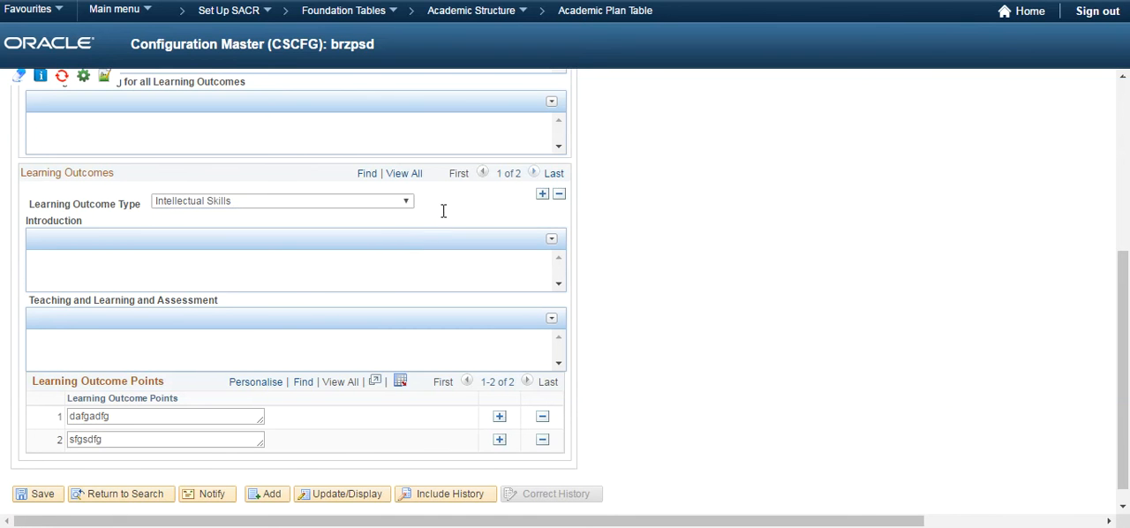
Open the UNMC Tracer Report page and examine the Type of Course options without selecting any
scroll(487, 189, "up", 4)
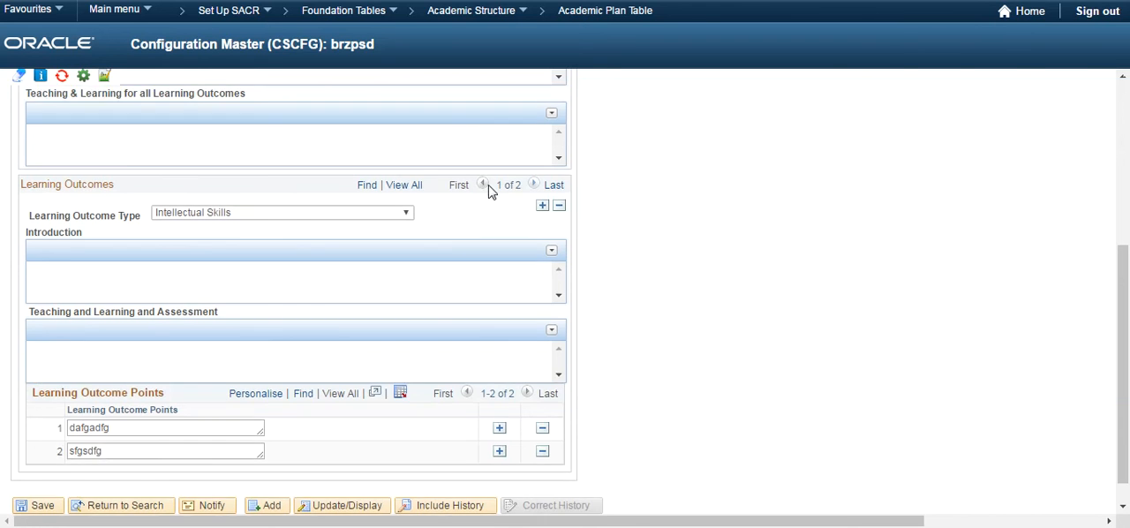
left_click(548, 94)
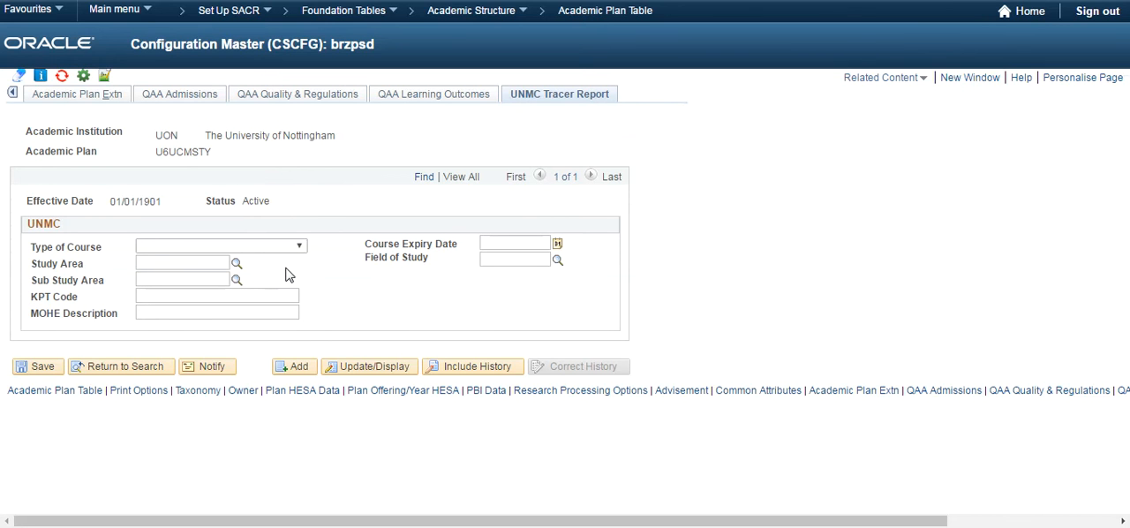
left_click(196, 251)
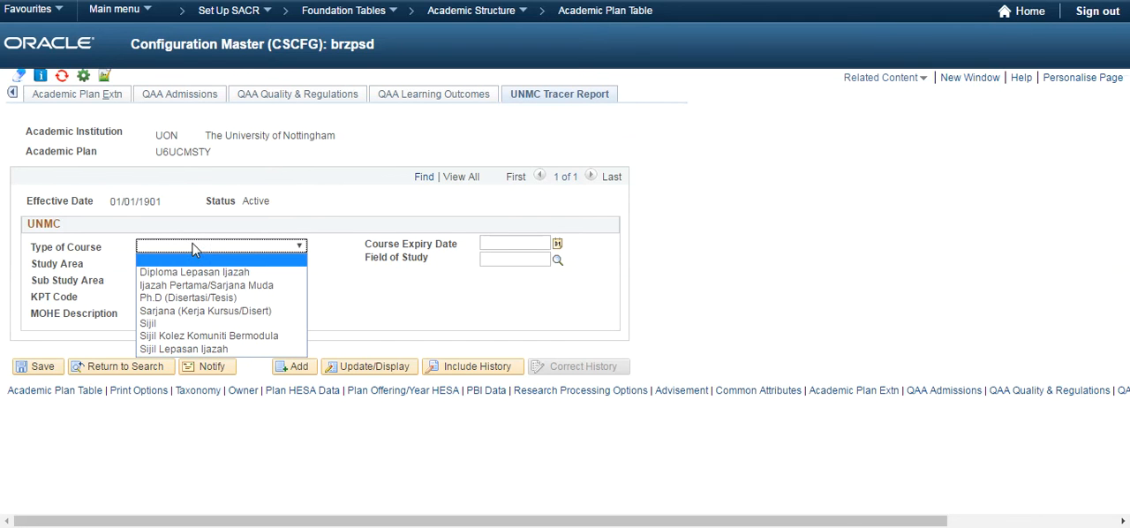
left_click(196, 249)
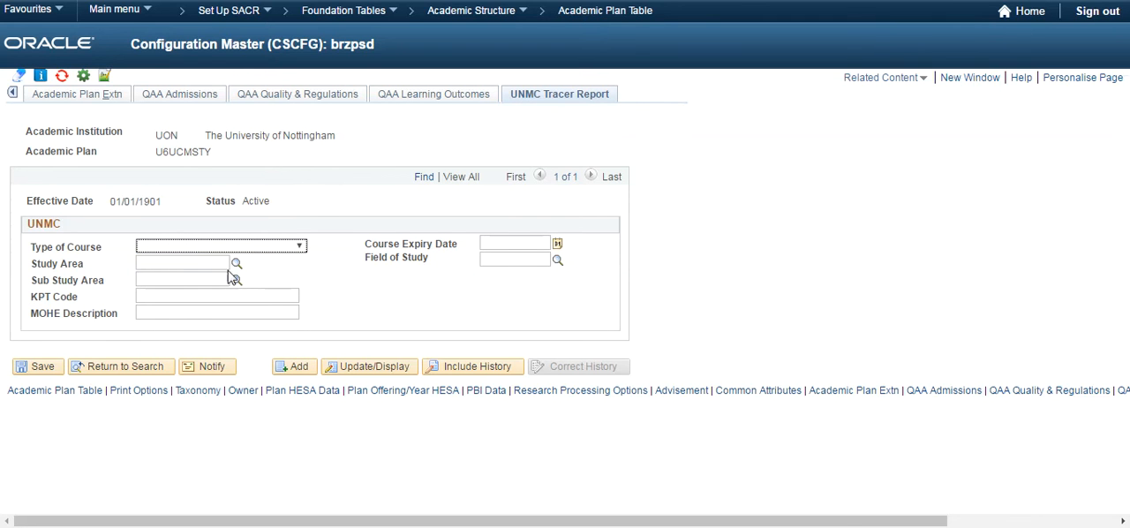